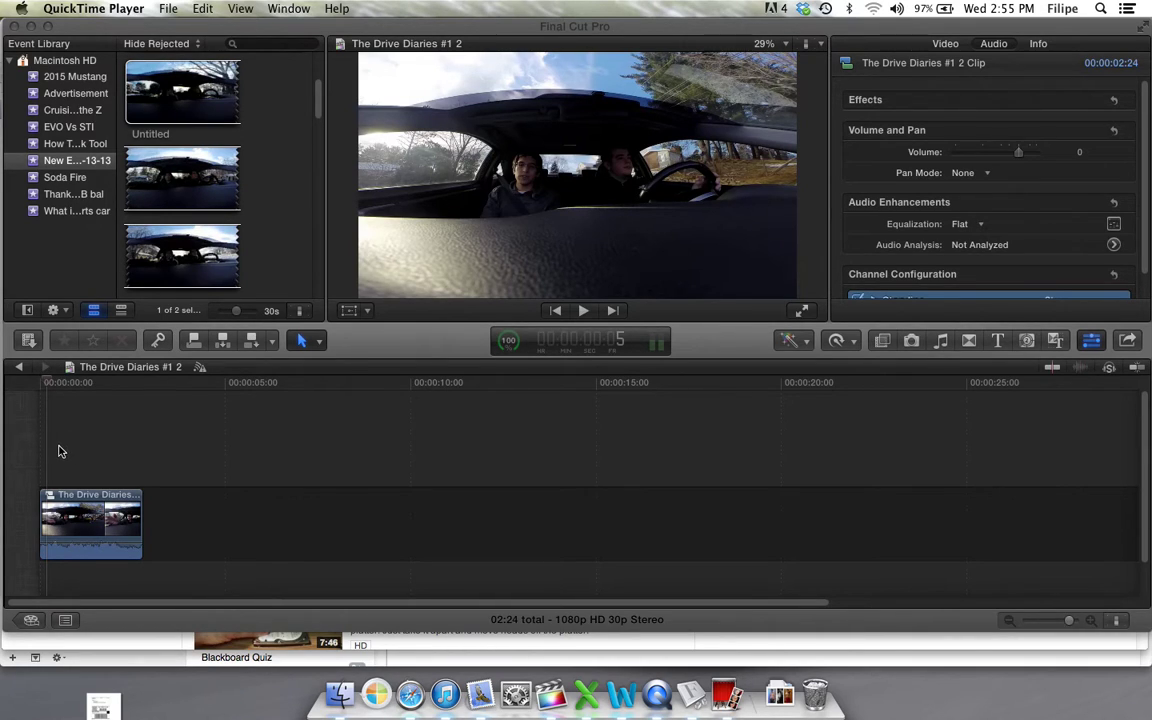
Play the Drive Diaries clip in the timeline from near its start and pause it before the end.
click(55, 451)
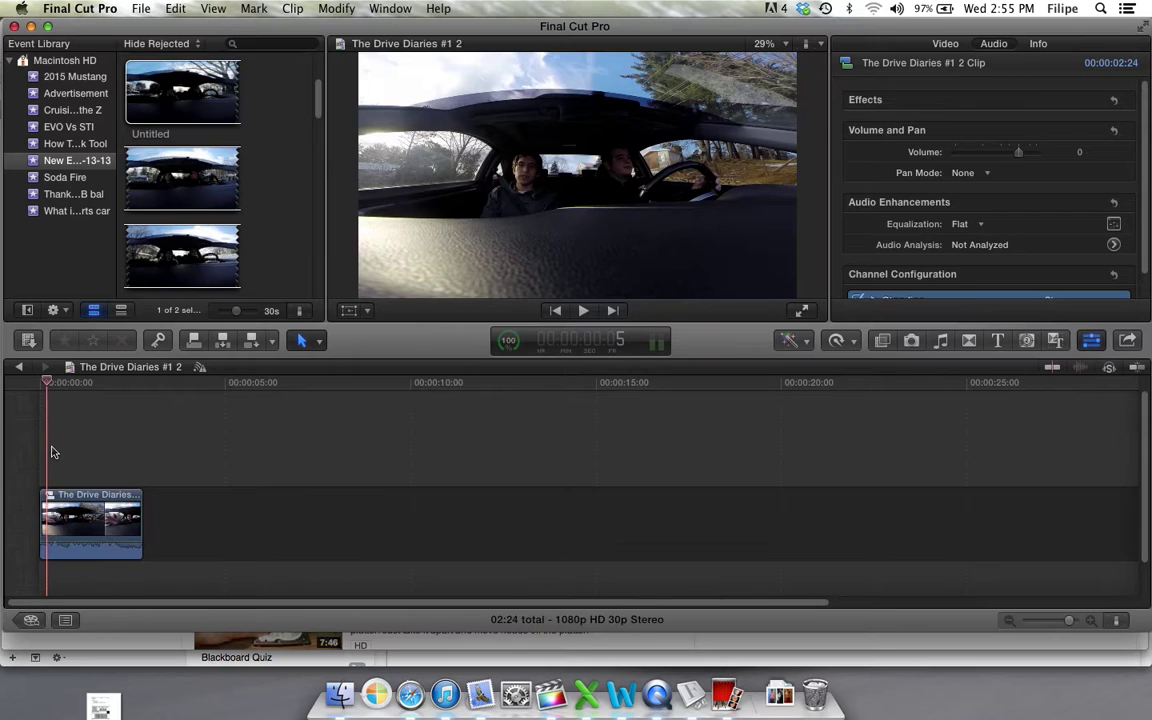
key(space)
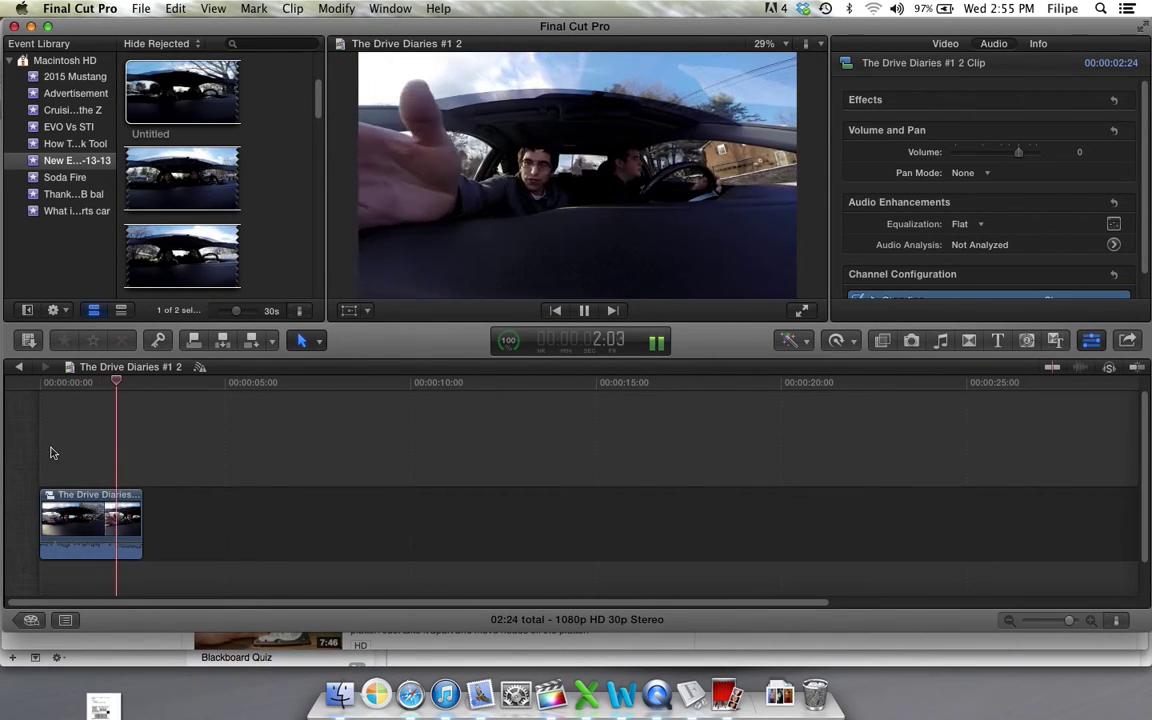
key(space)
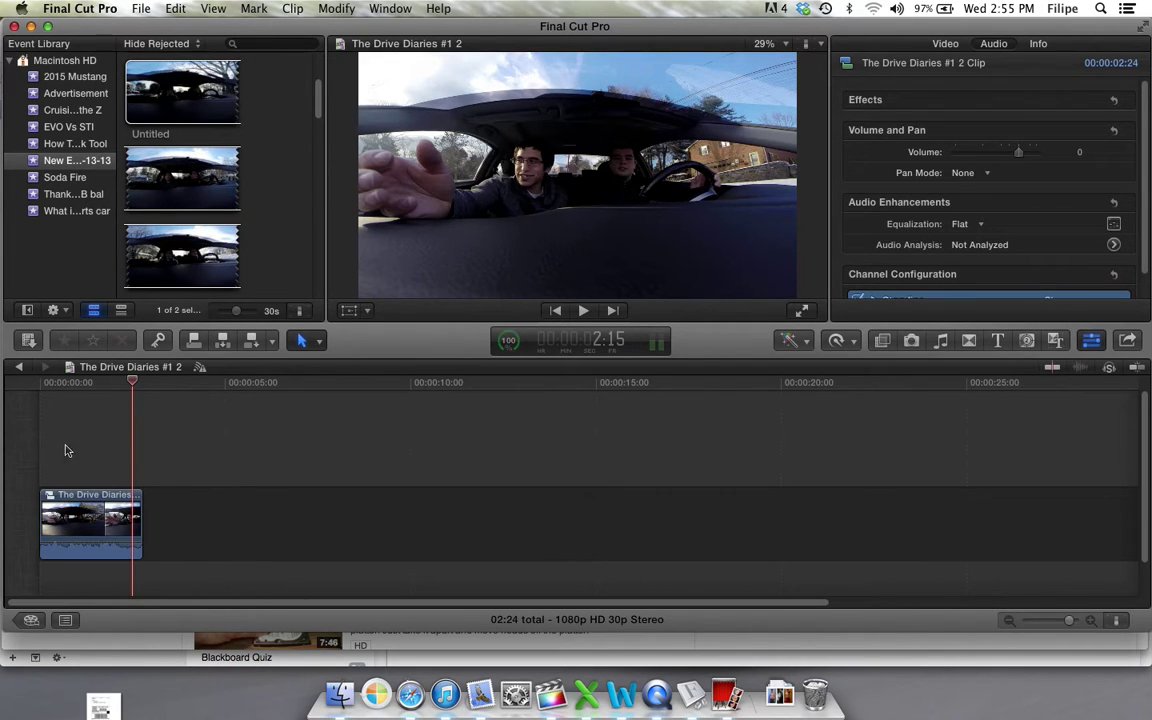
Switch to Safari and show the already open YouTube video "10 hour TV Beep sound PAL NTSC".
key(F3)
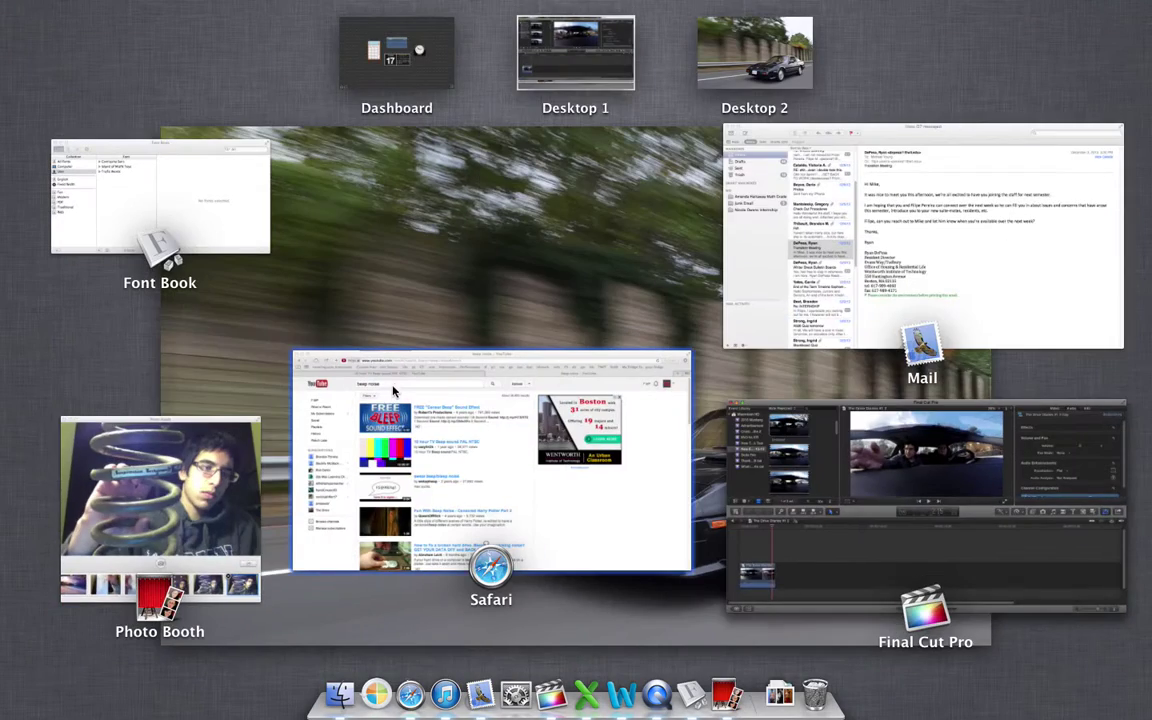
click(365, 372)
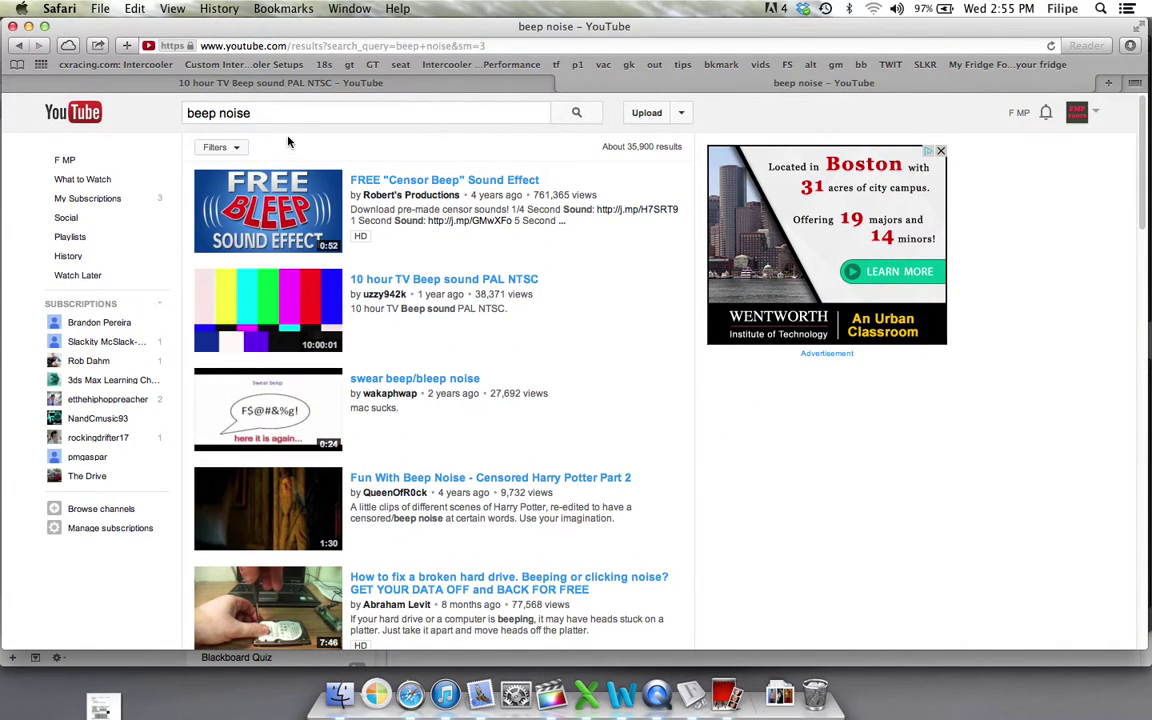
triple_click(258, 113)
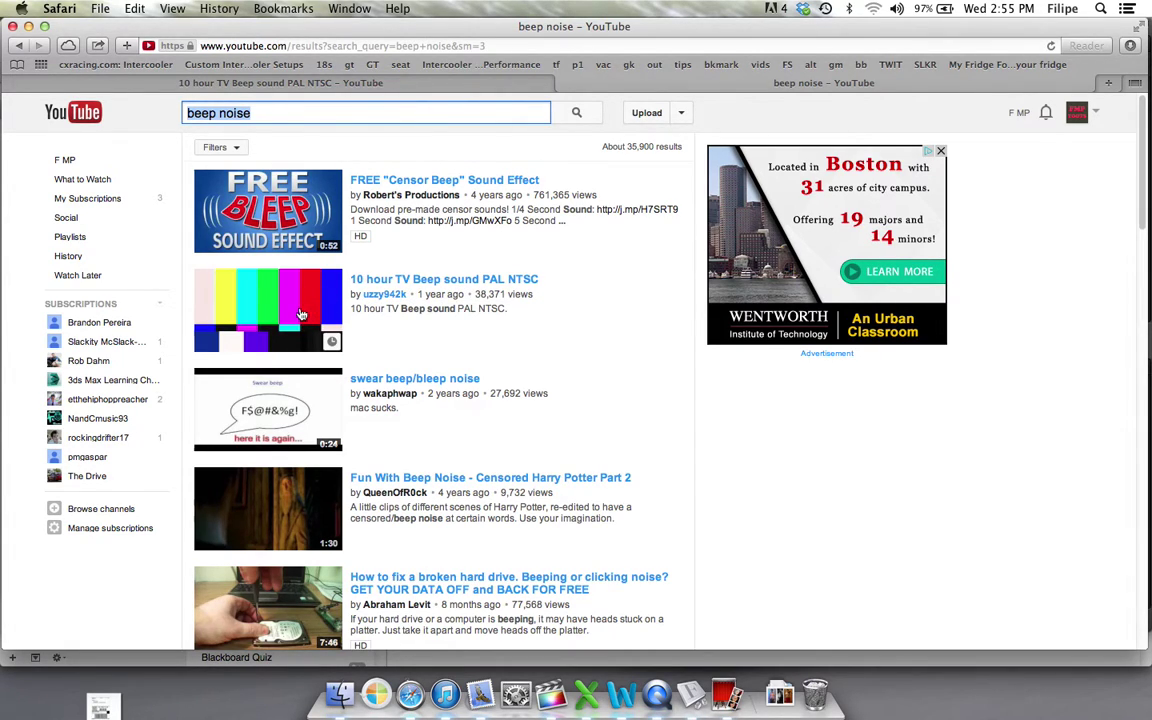
click(341, 86)
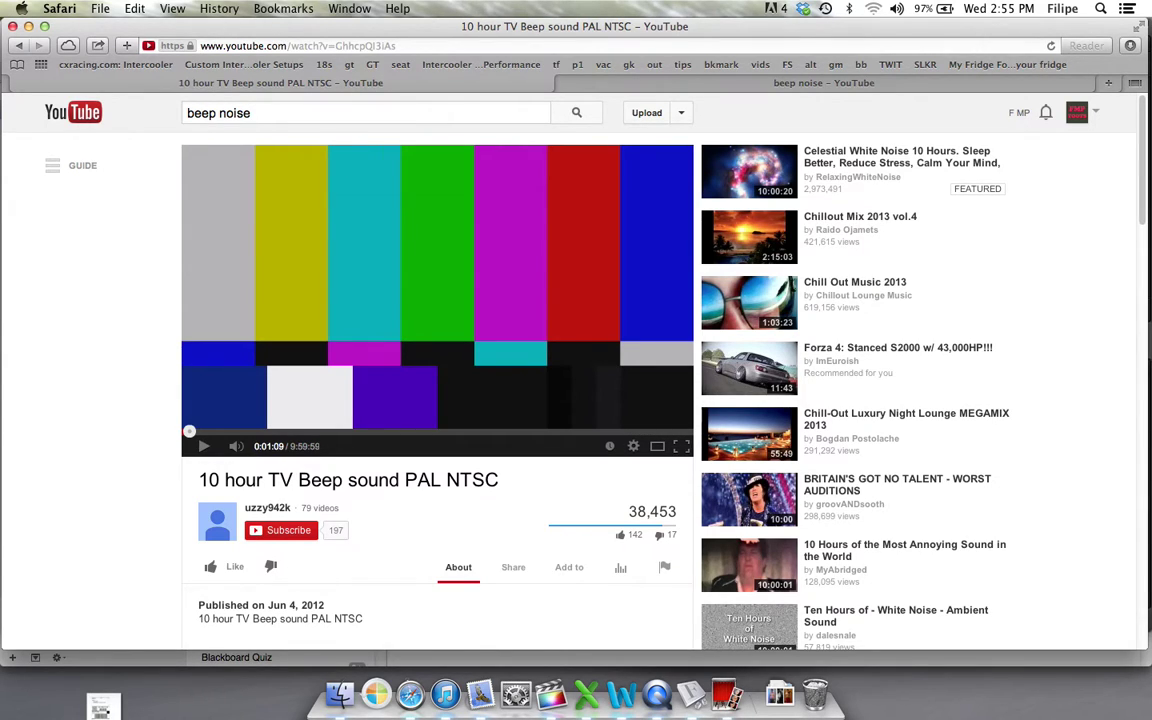
Record a few seconds of the playing YouTube beep with a new audio recording in QuickTime Player.
click(657, 694)
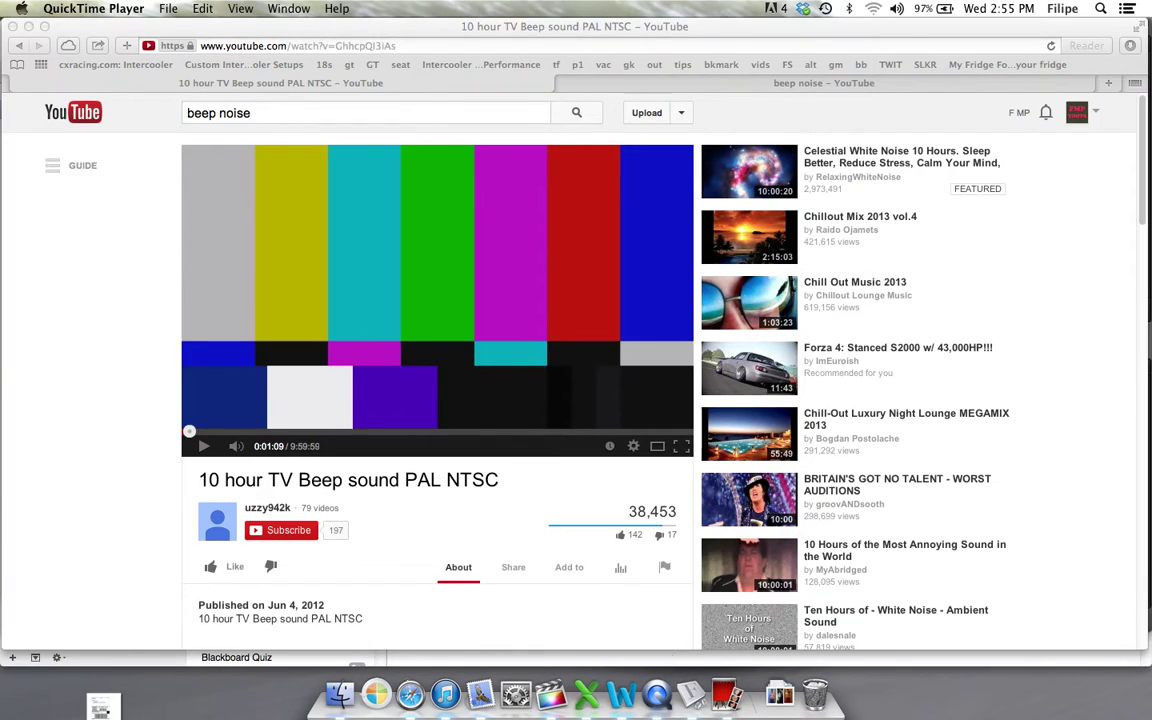
click(168, 8)
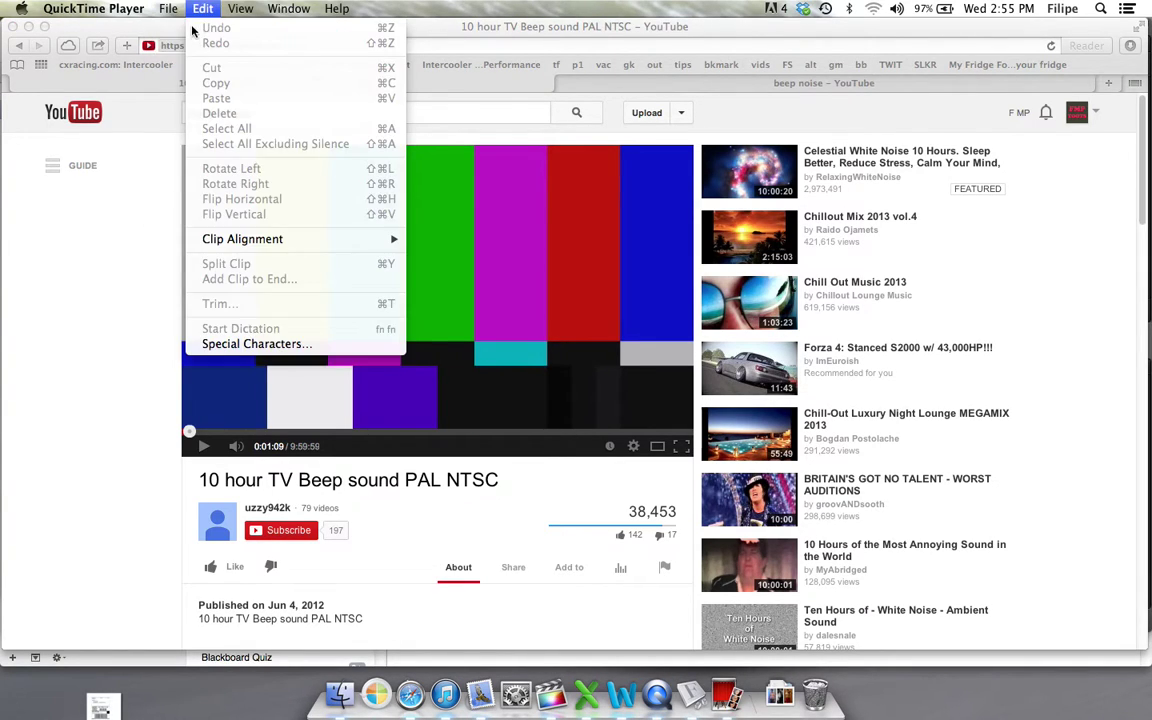
click(181, 46)
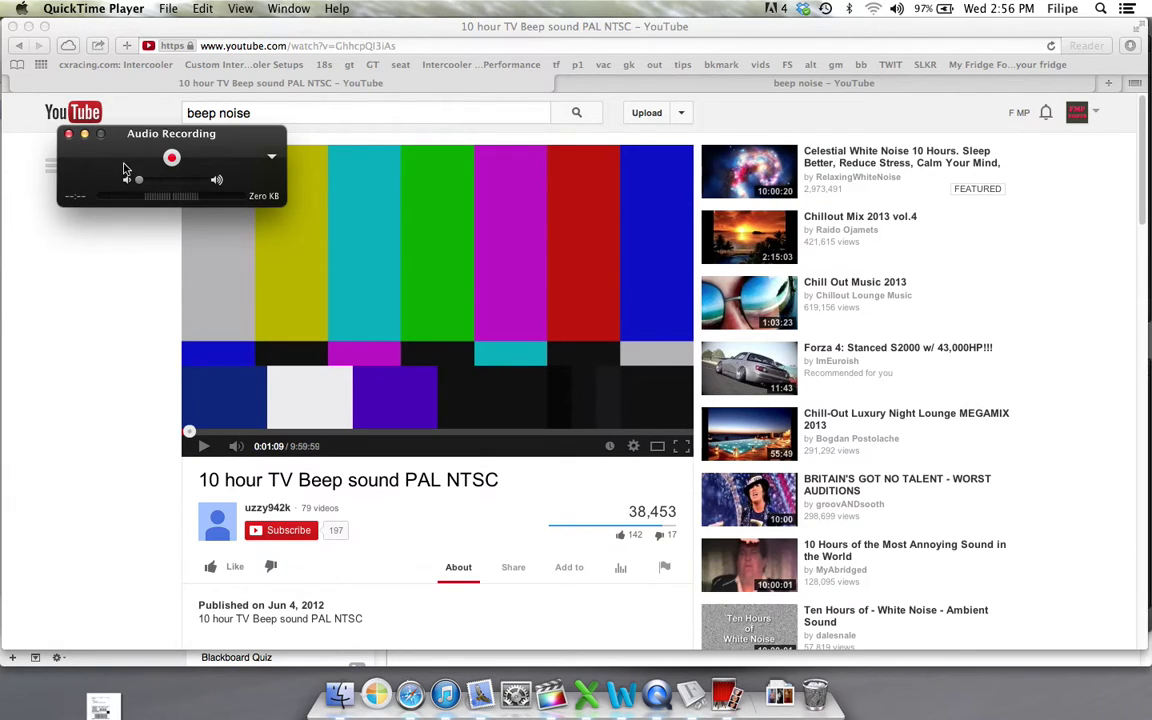
click(336, 194)
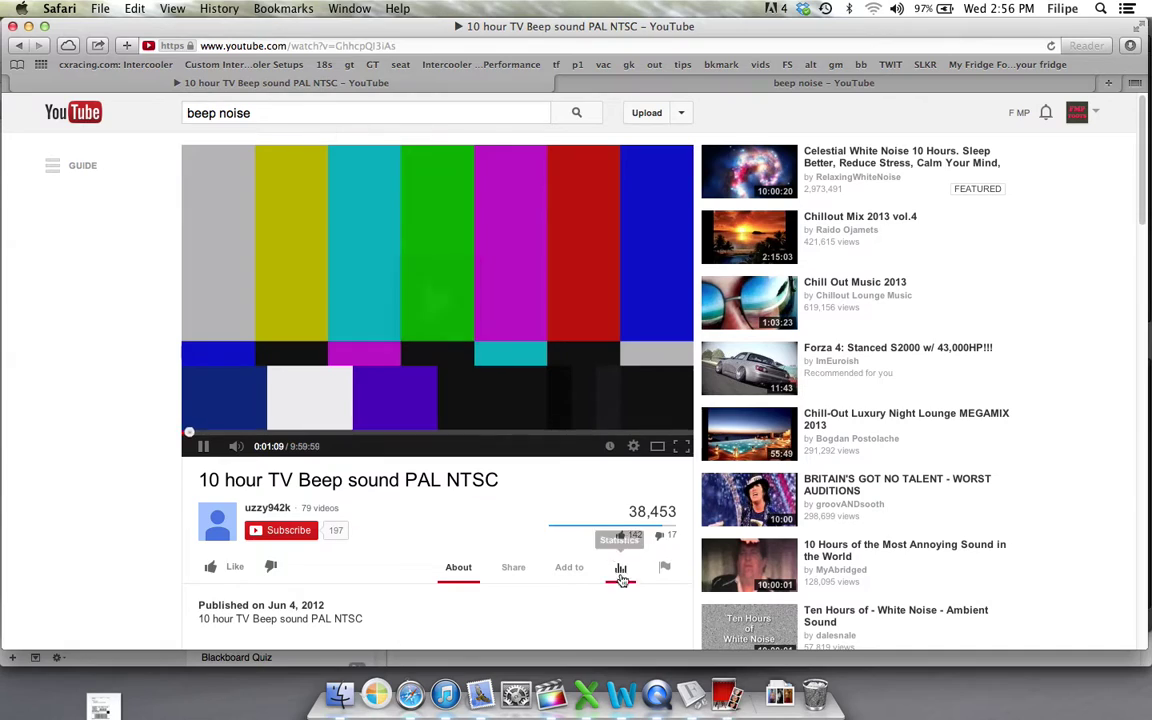
click(657, 694)
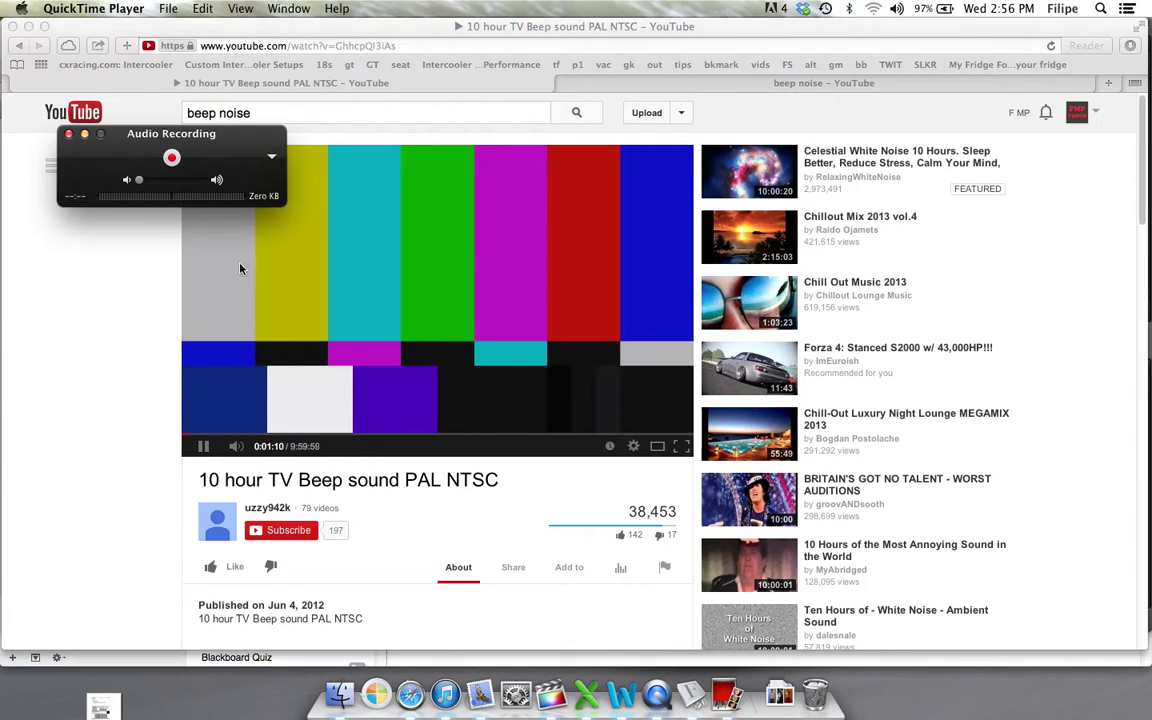
click(172, 158)
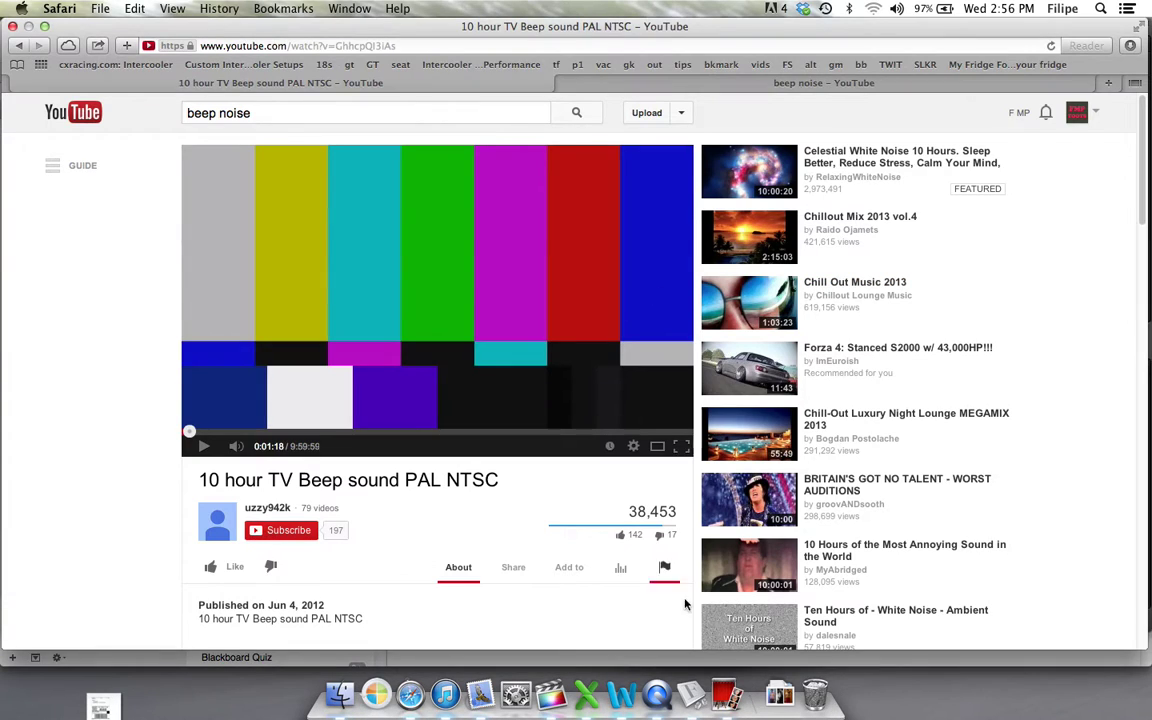
click(672, 696)
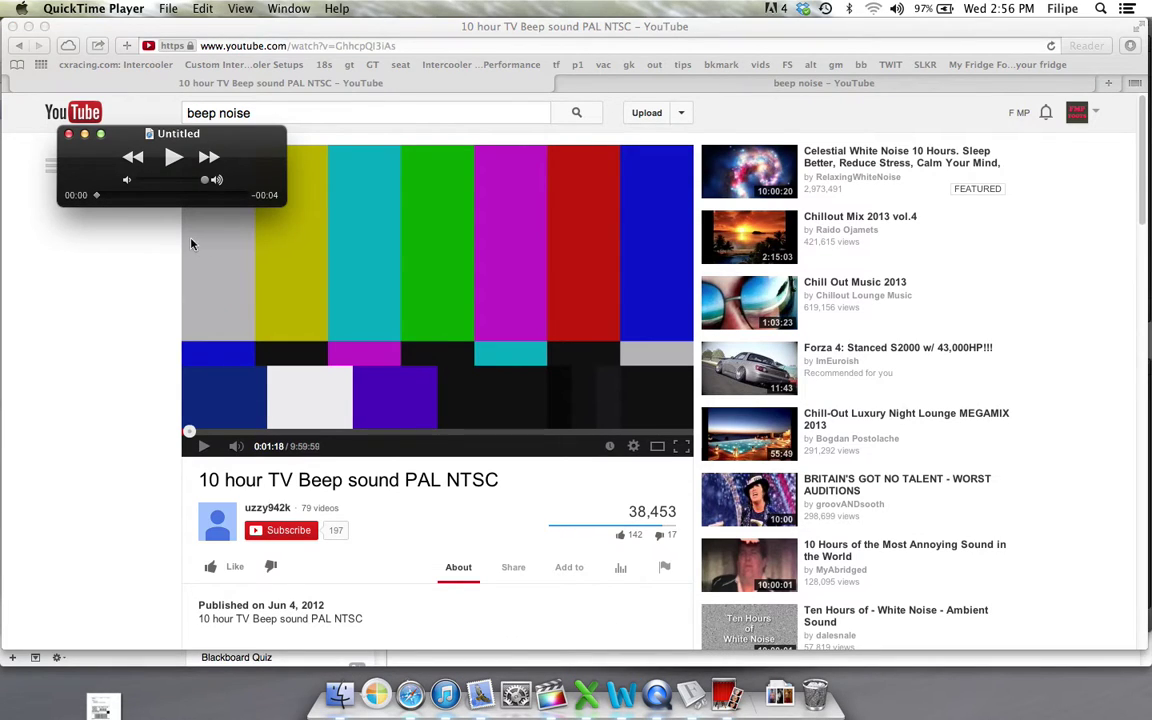
Play back the recording, then save it to the Desktop as "Beep" in Audio Only format.
click(170, 160)
click(169, 164)
key(super+w)
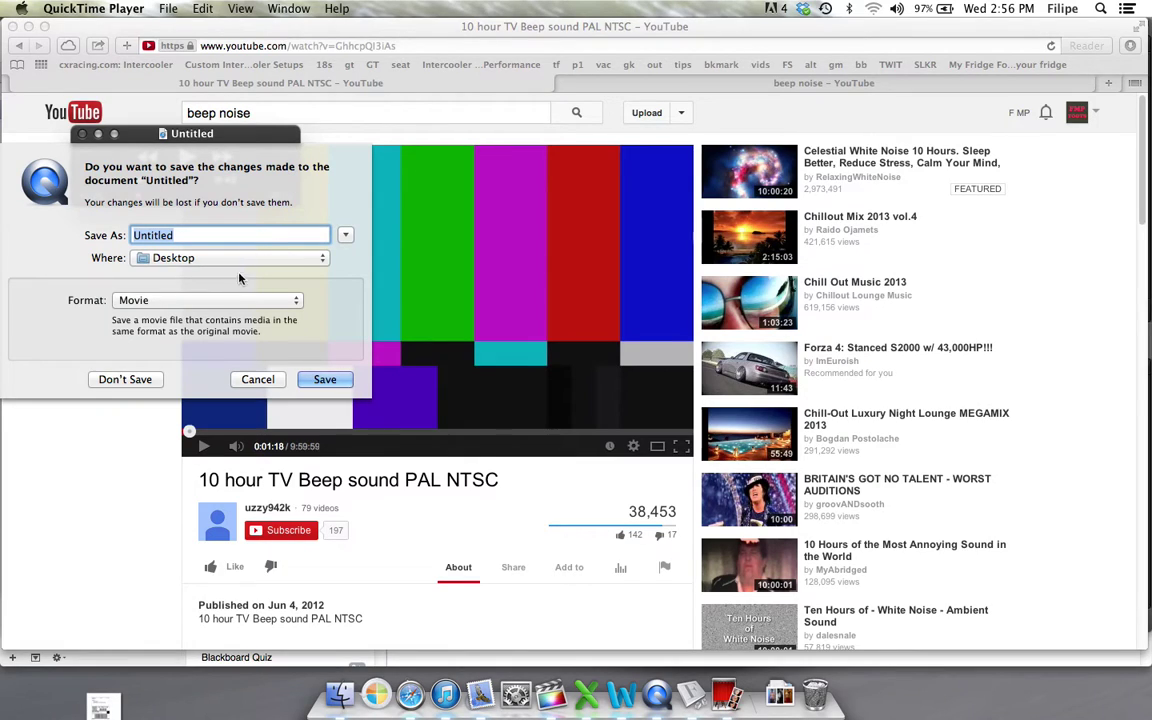
text(Beep)
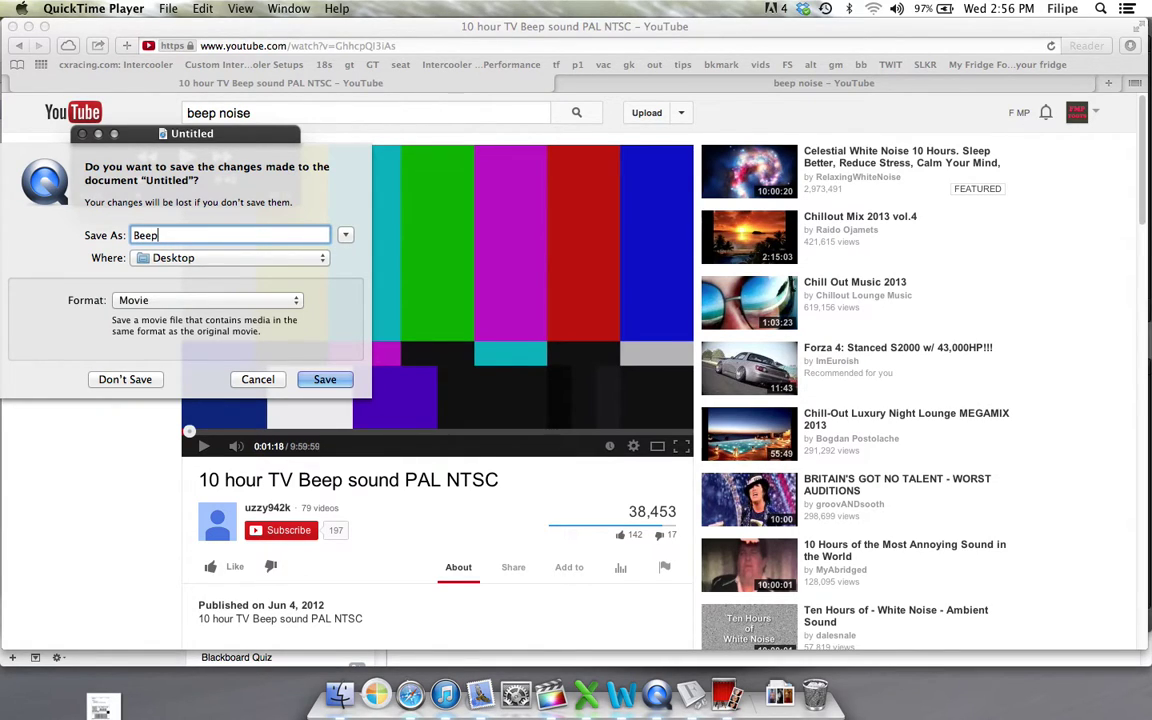
click(200, 300)
click(236, 344)
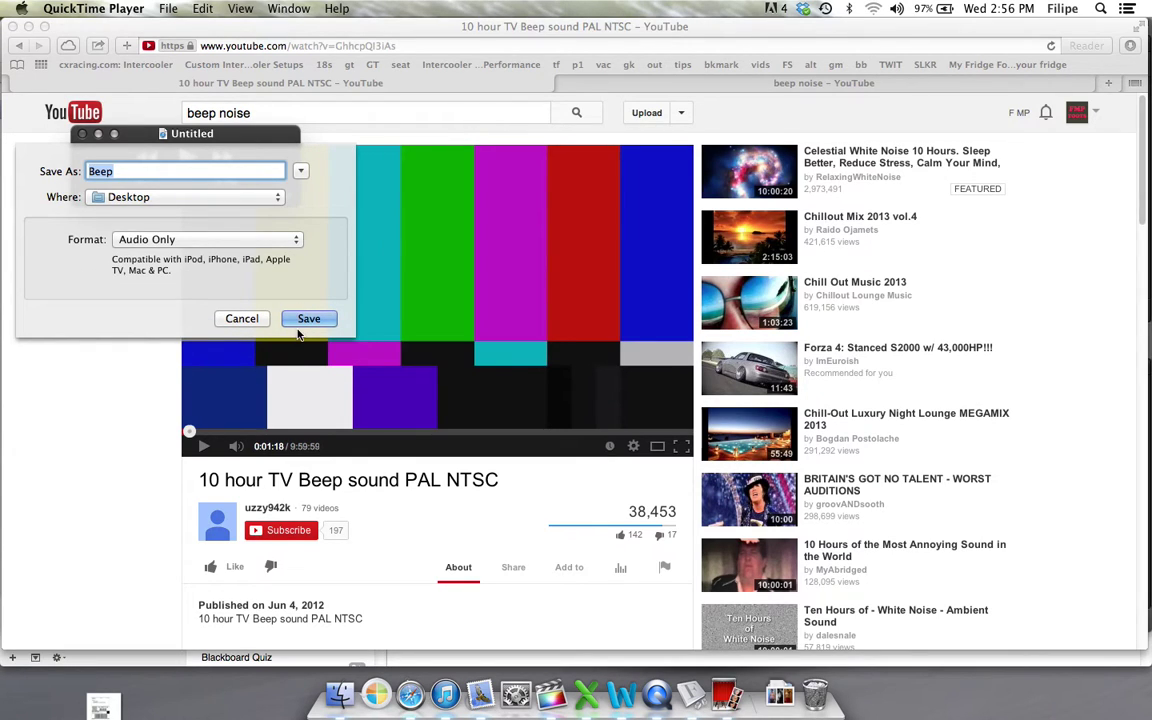
click(305, 320)
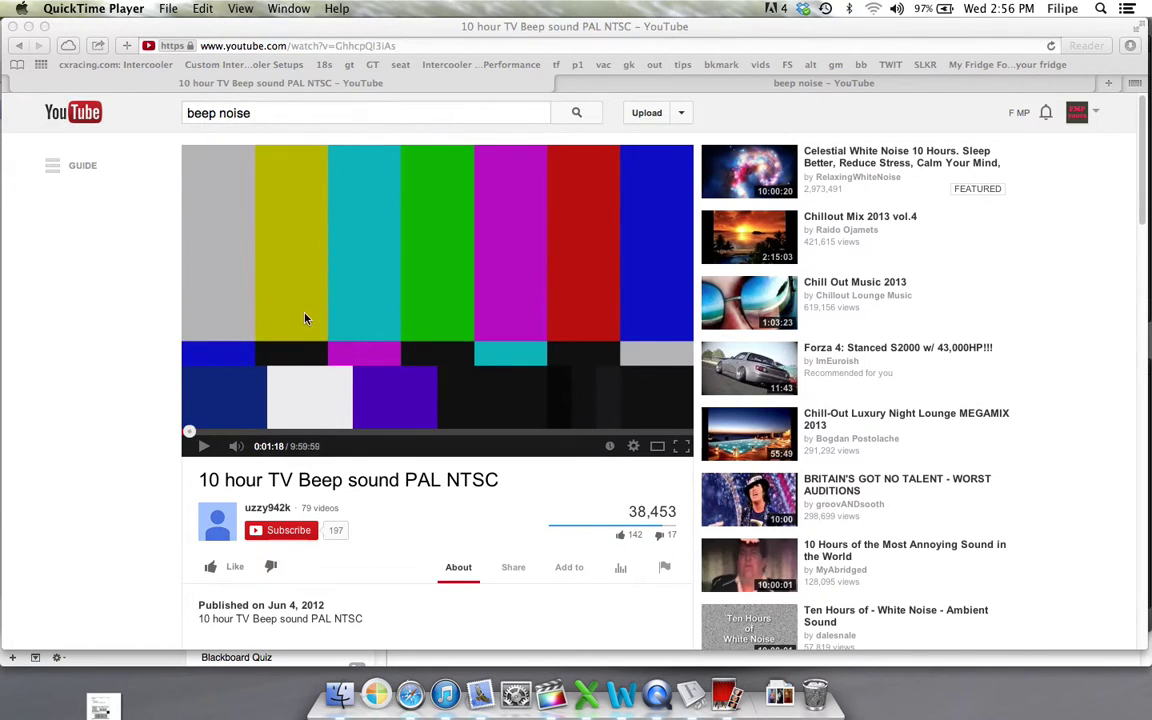
Reveal the desktop and move the Beep audio file to an empty spot away from the other icons.
key(F11)
click(656, 491)
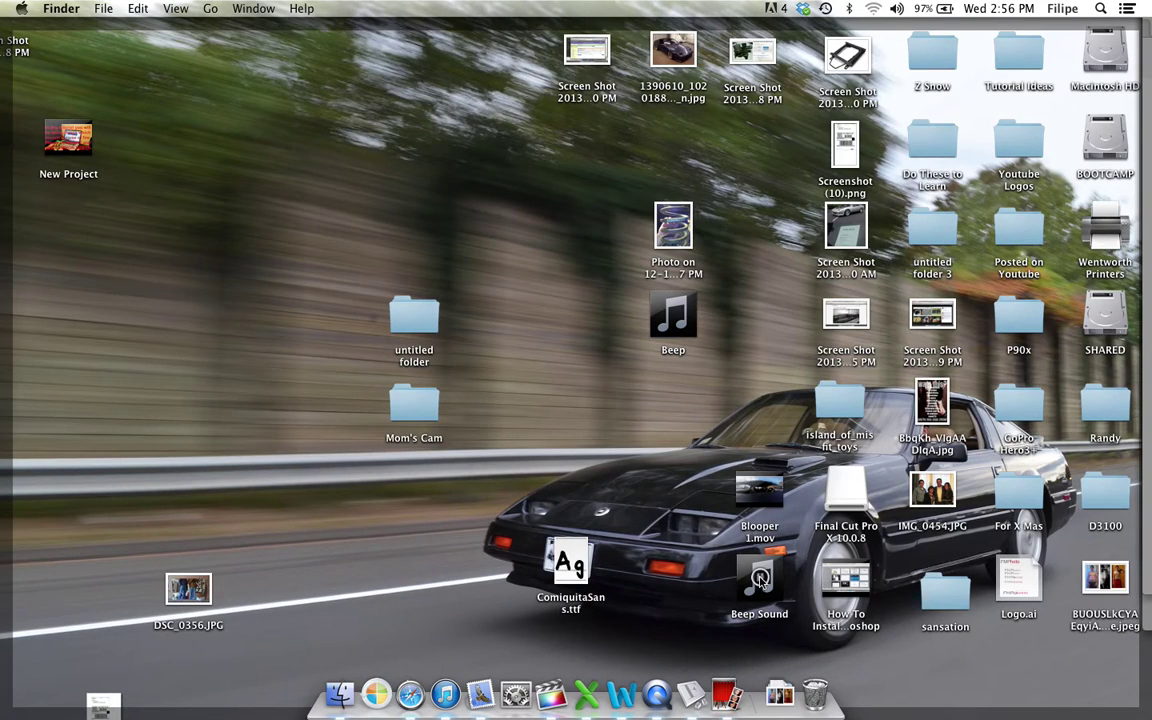
click(761, 580)
click(679, 298)
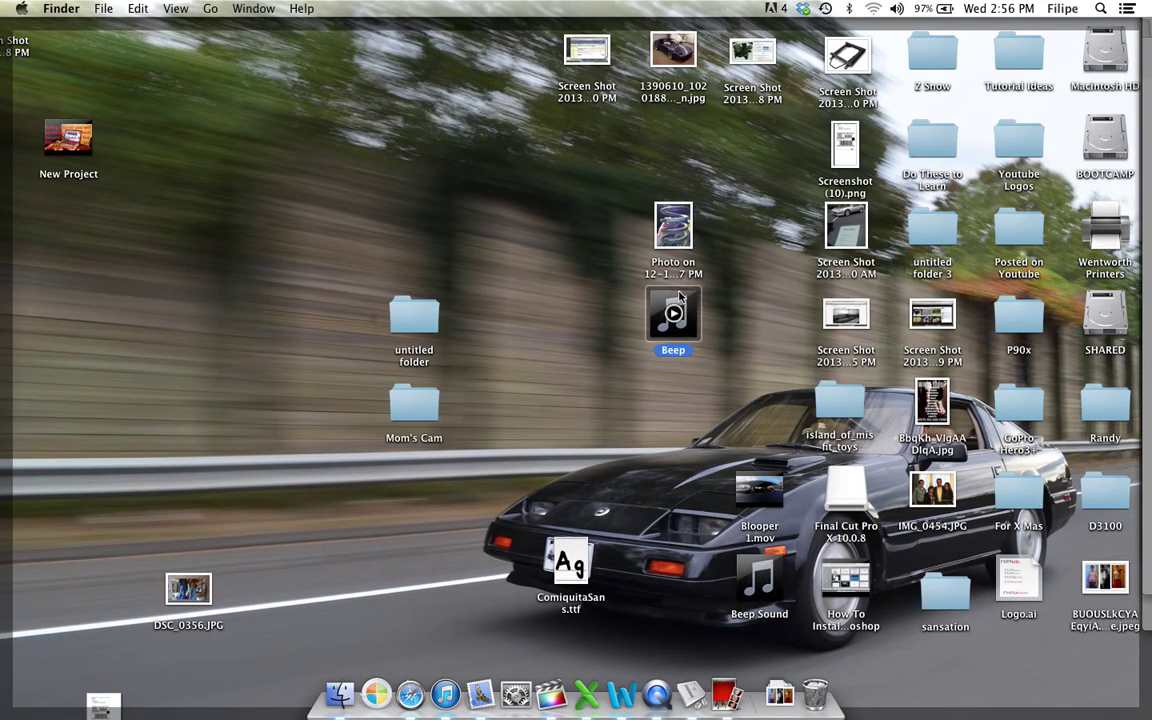
drag(679, 298, 564, 420)
Switch to Final Cut Pro and add the Beep file from the desktop to the timeline, above the middle of the Drive Diaries clip.
key(F11)
key(F4)
key(F4)
key(F11)
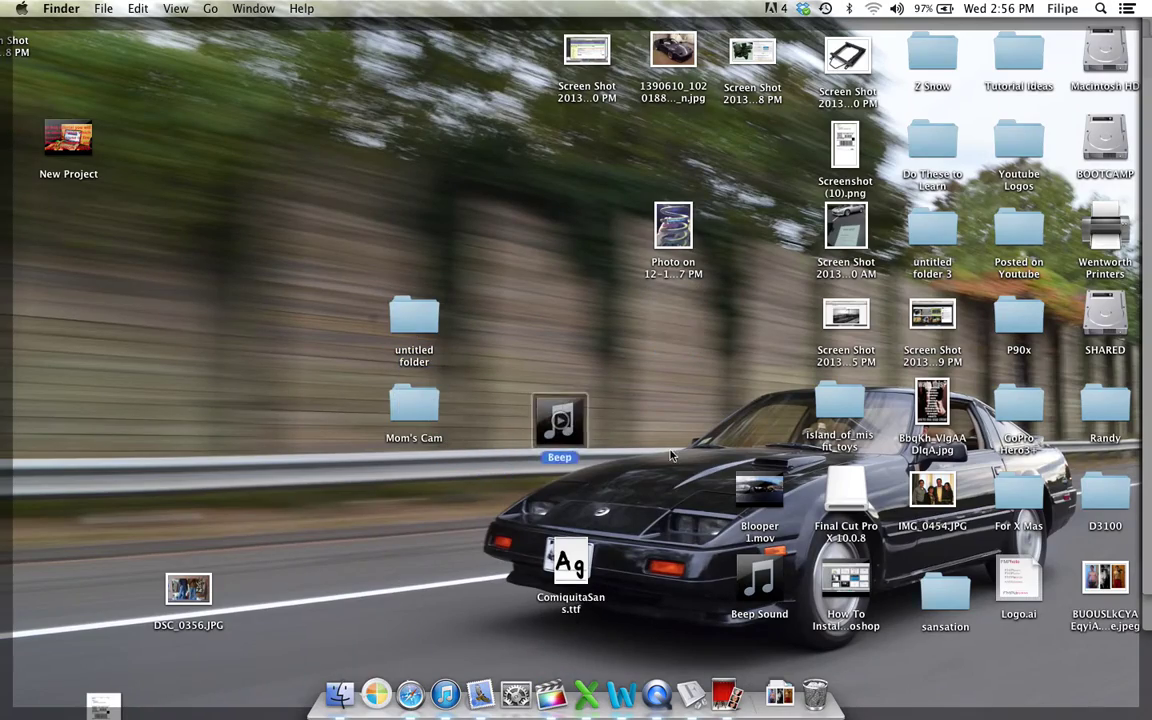
click(671, 457)
click(550, 694)
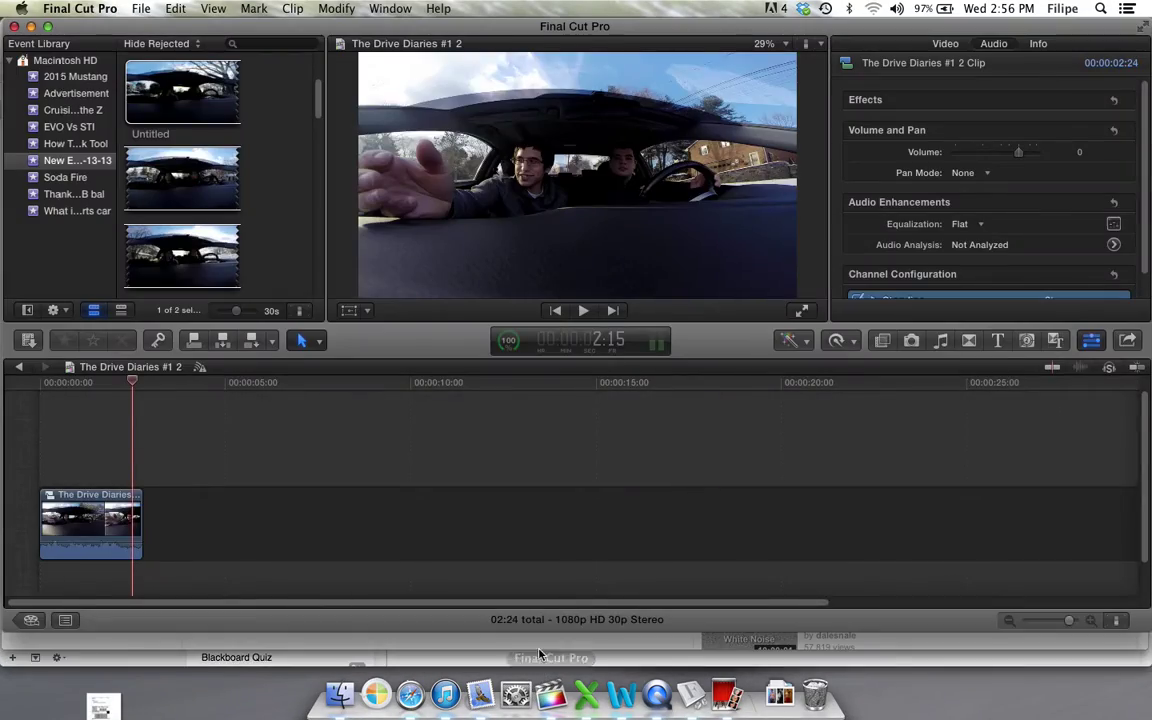
key(F11)
drag(566, 405, 85, 456)
key(F4)
key(F4)
Play the timeline from just before the start of the Beep clip to hear the beep over the footage.
click(87, 417)
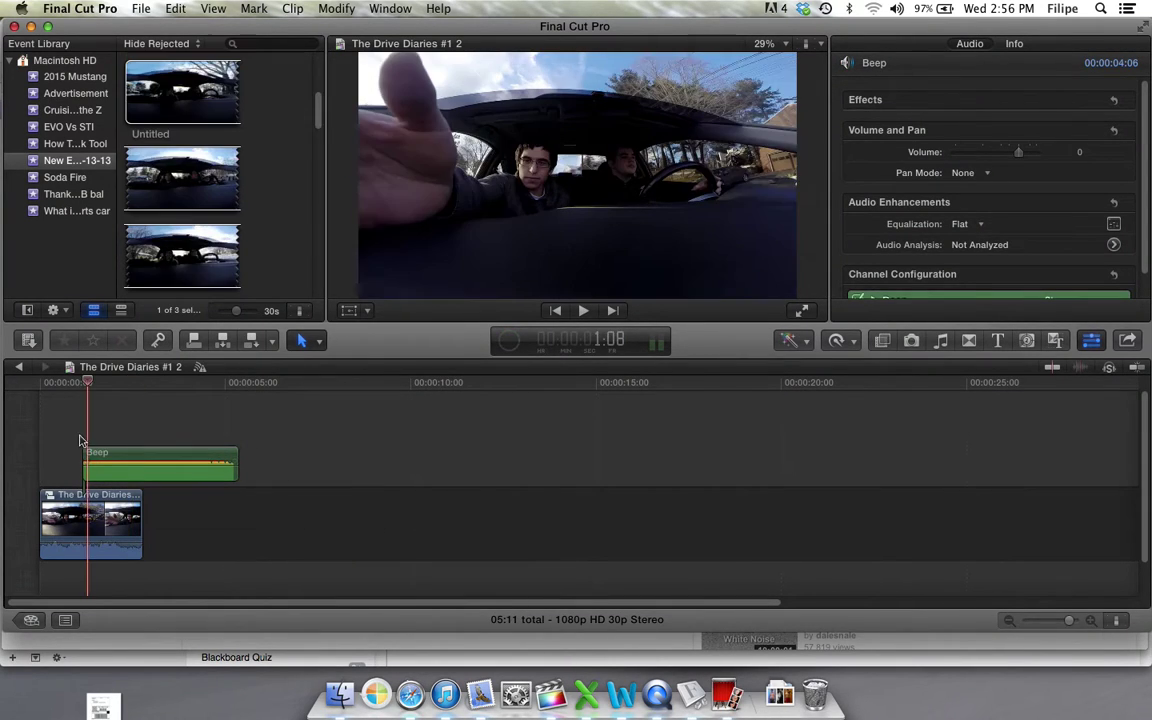
click(71, 436)
key(space)
key(space)
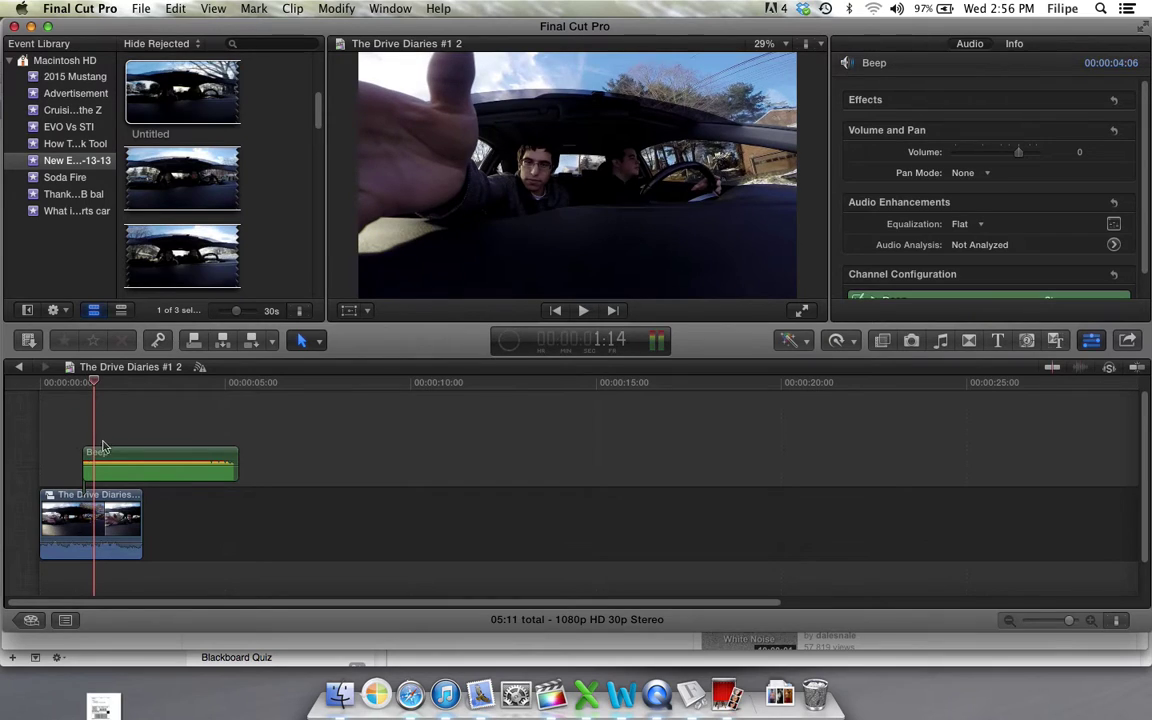
Lower the Beep clip's volume to -23 dB and play the section to check the level.
key(F12)
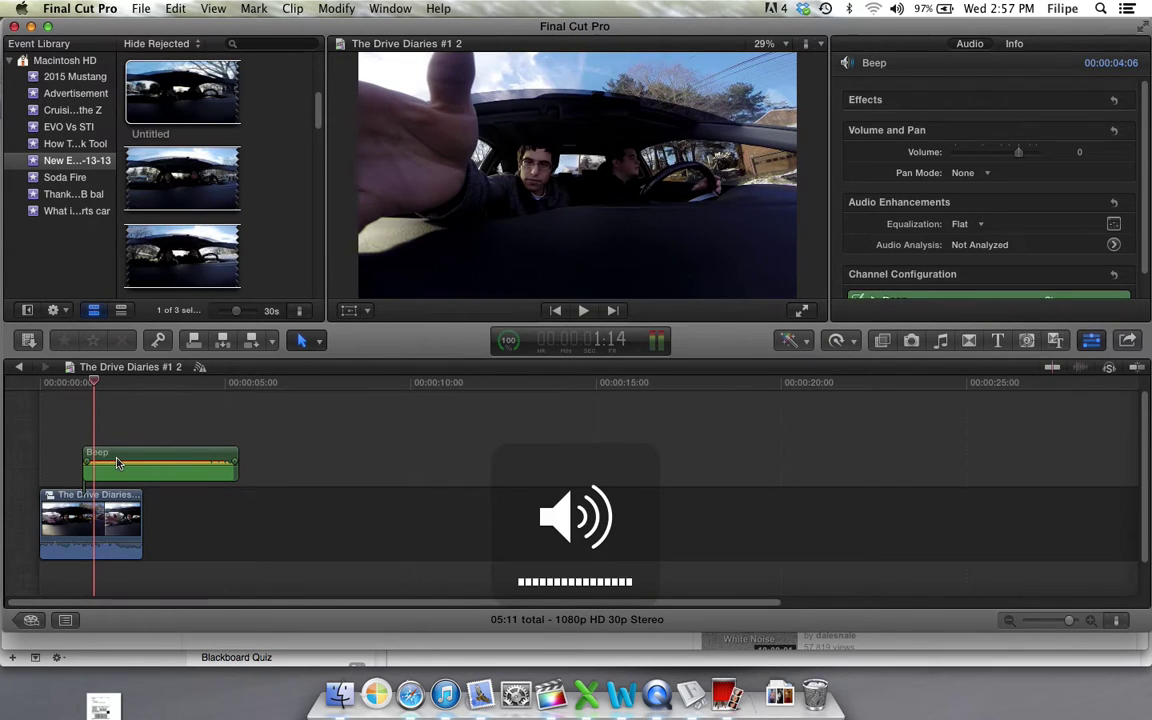
key(super+equal)
drag(140, 461, 140, 470)
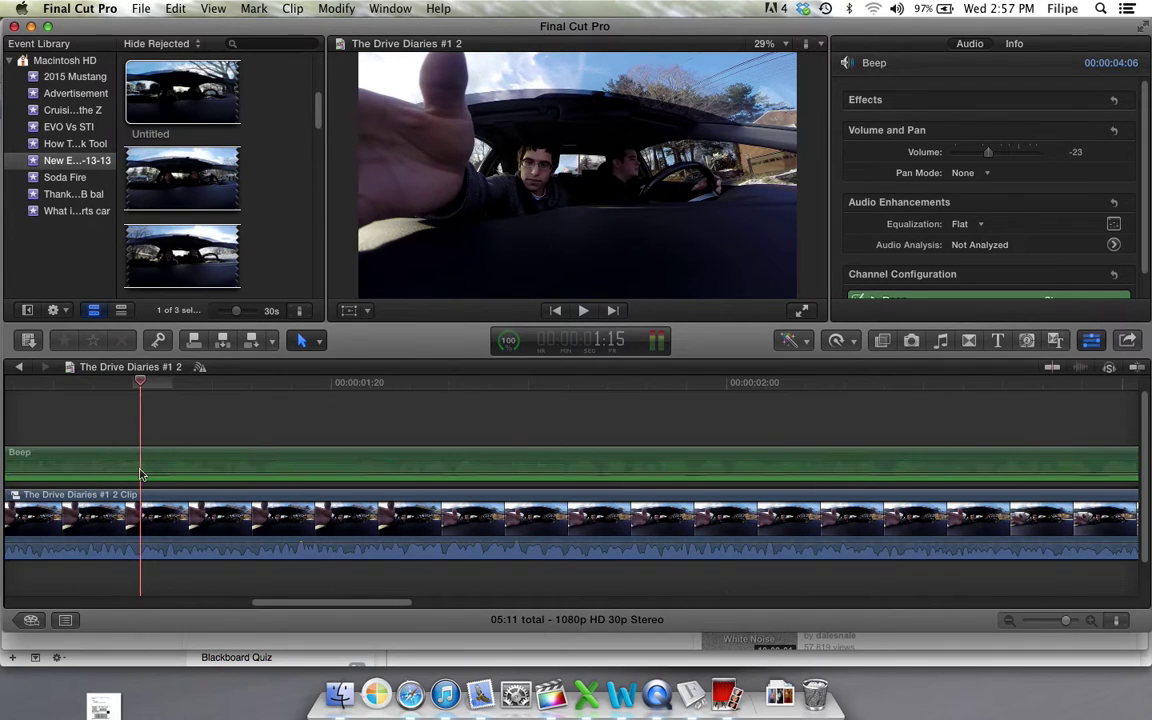
key(space)
key(space)
Detach the audio from the Drive Diaries clip and clear the selection.
key(super+minus)
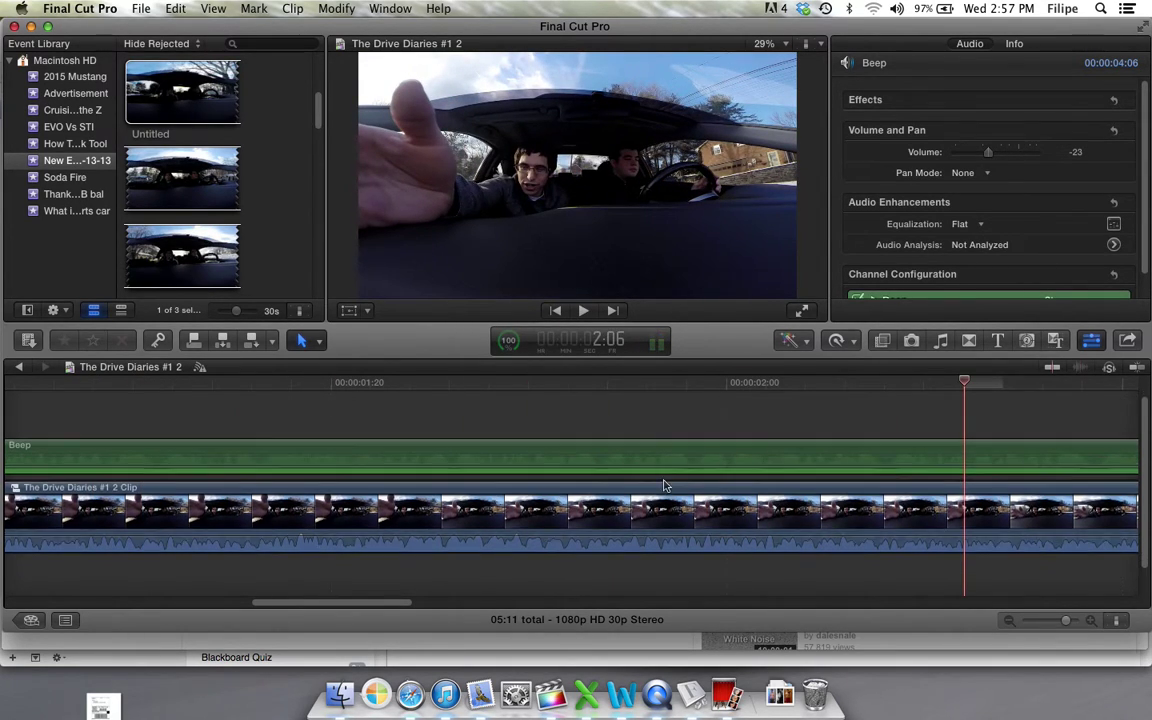
key(super+minus)
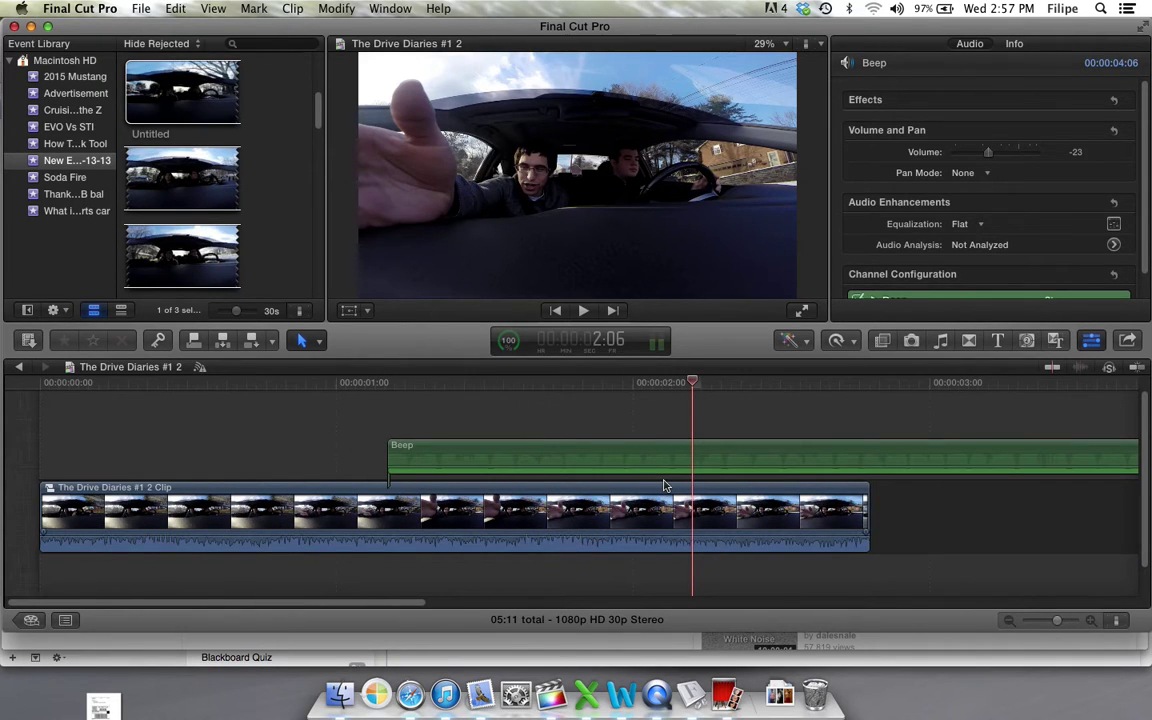
click(660, 505)
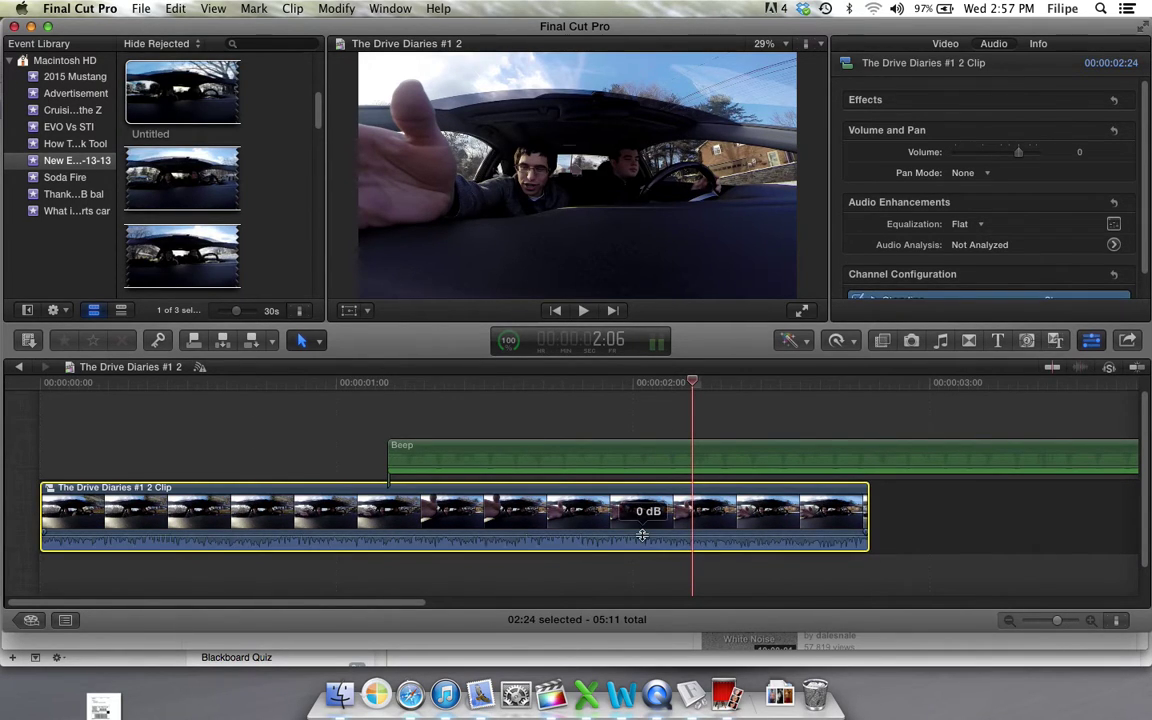
right_click(649, 517)
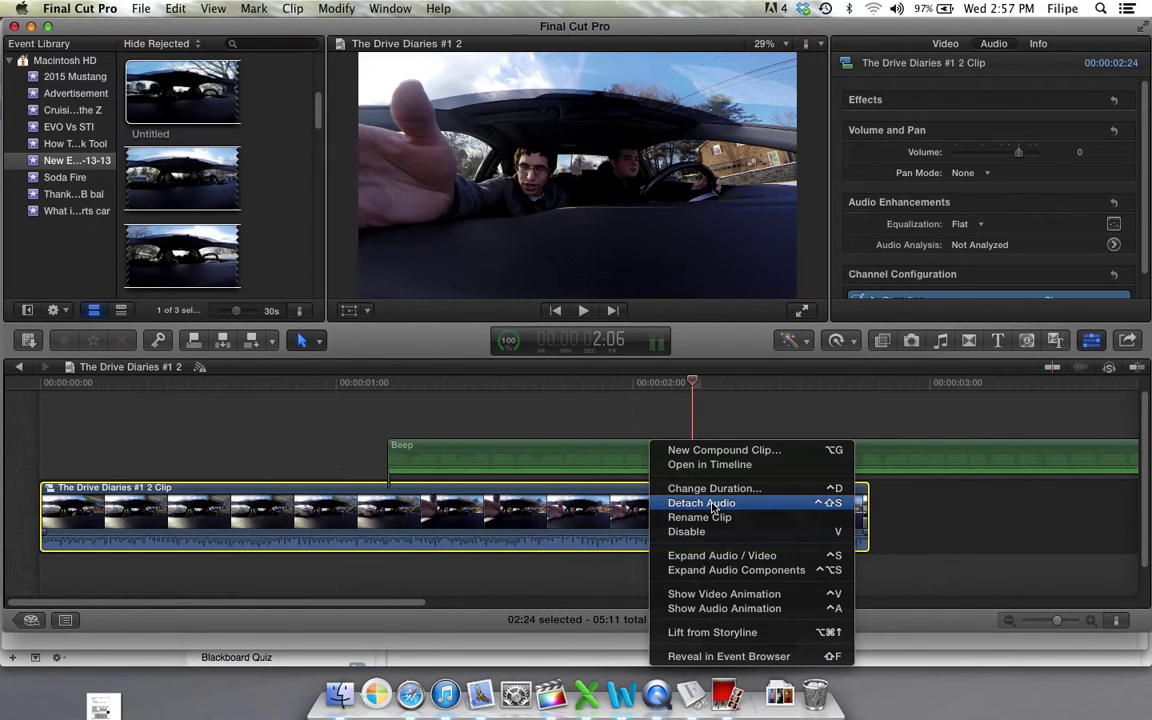
click(713, 503)
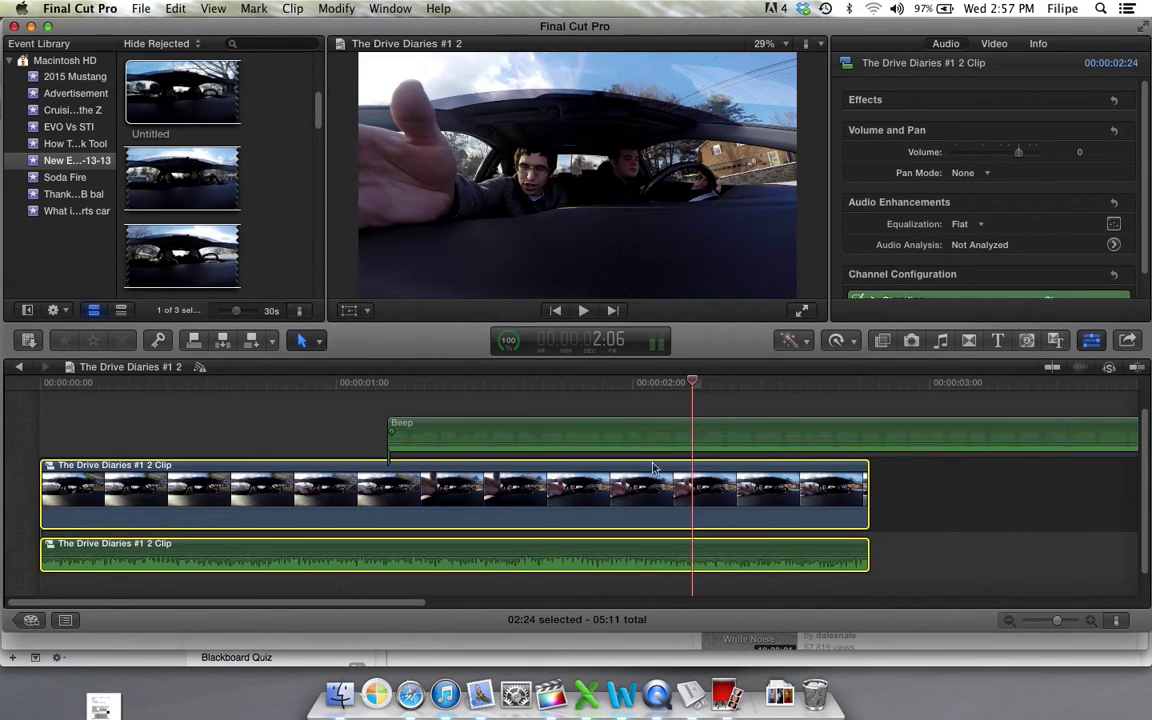
click(657, 585)
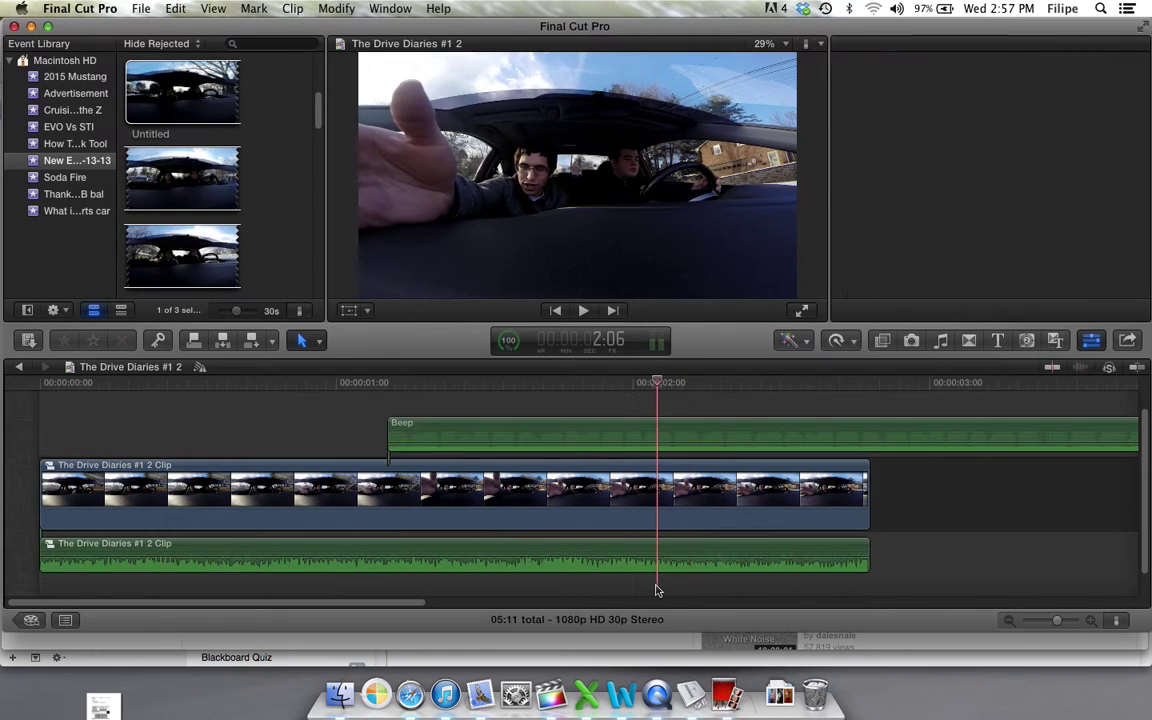
Cut the detached Drive Diaries audio at 00:00:01:28, where the section to censor begins.
click(605, 602)
drag(600, 604, 325, 570)
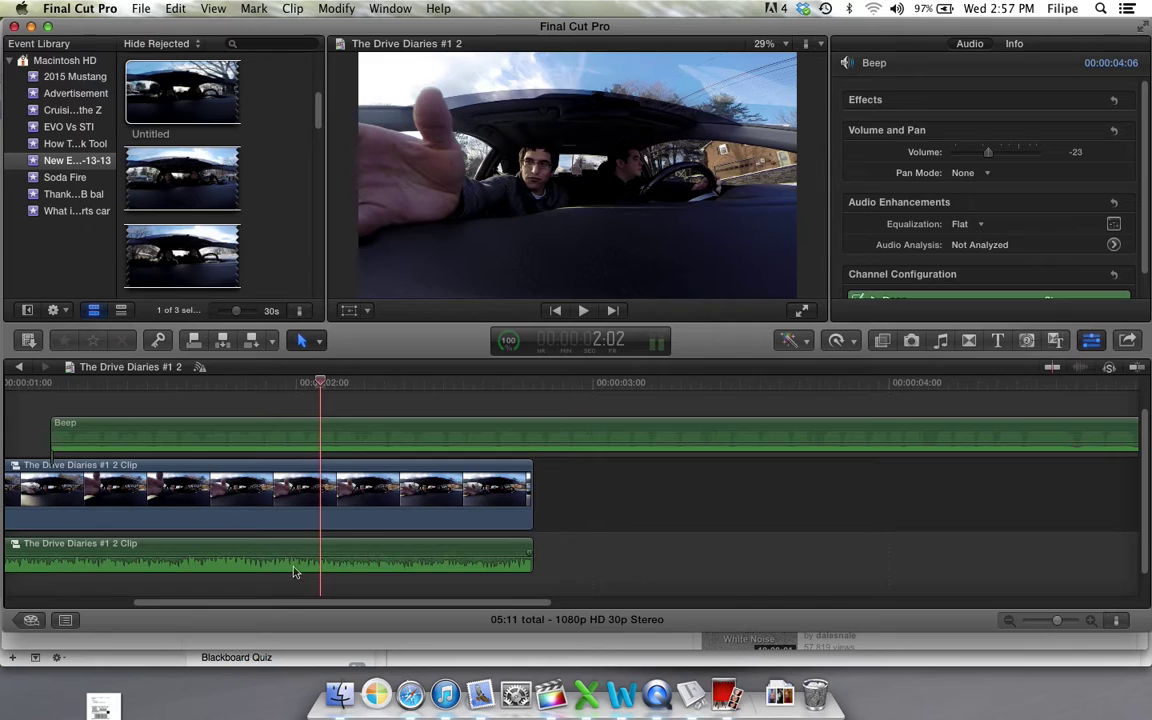
click(294, 572)
click(290, 517)
click(284, 590)
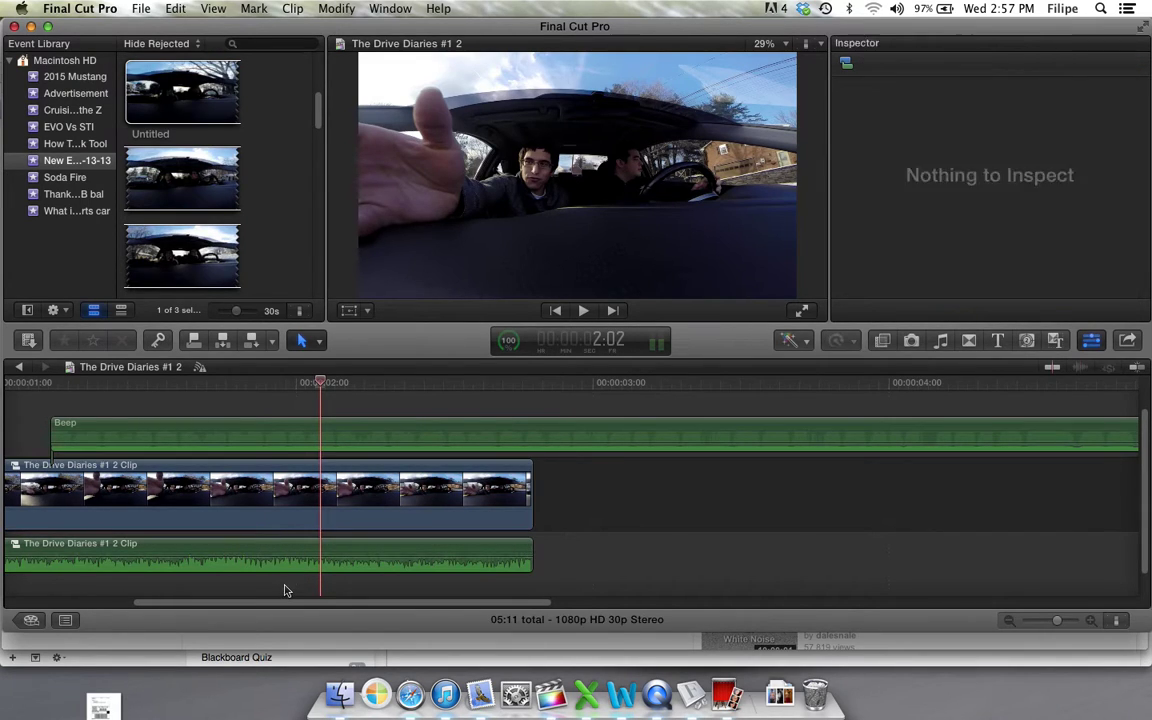
click(284, 590)
key(space)
key(space)
click(278, 589)
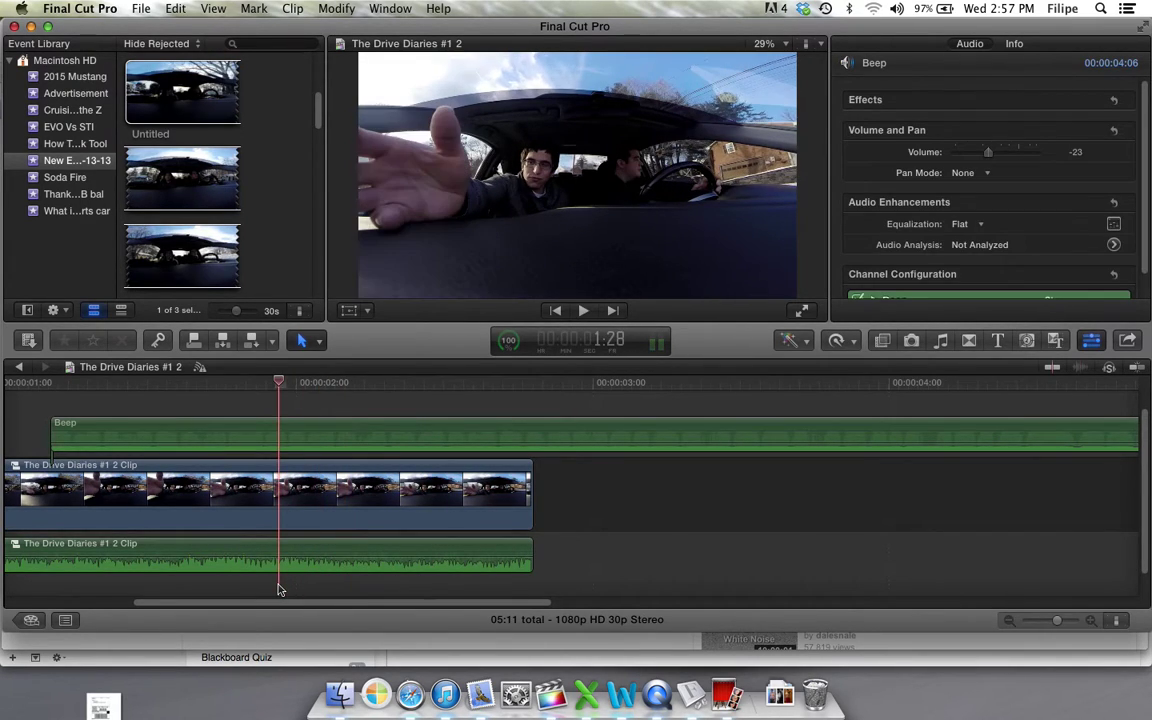
click(289, 557)
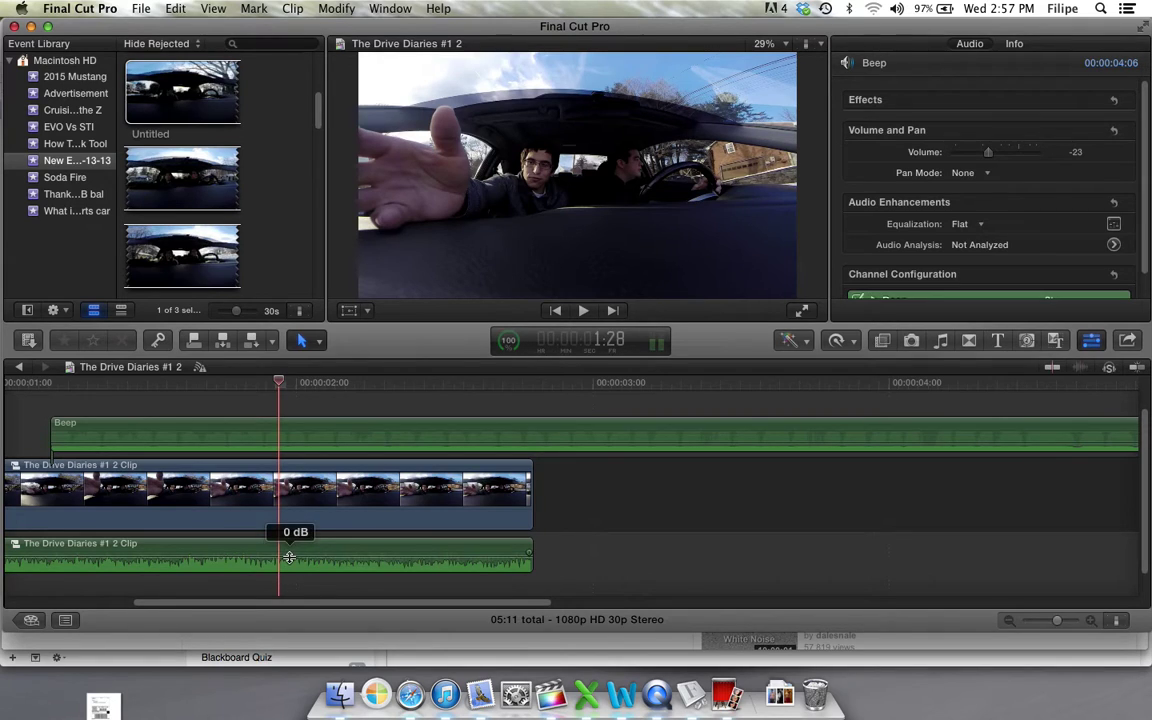
key(b)
click(279, 560)
Play past the first cut and cut the detached audio again about 9 frames after it, where the censored section ends.
key(space)
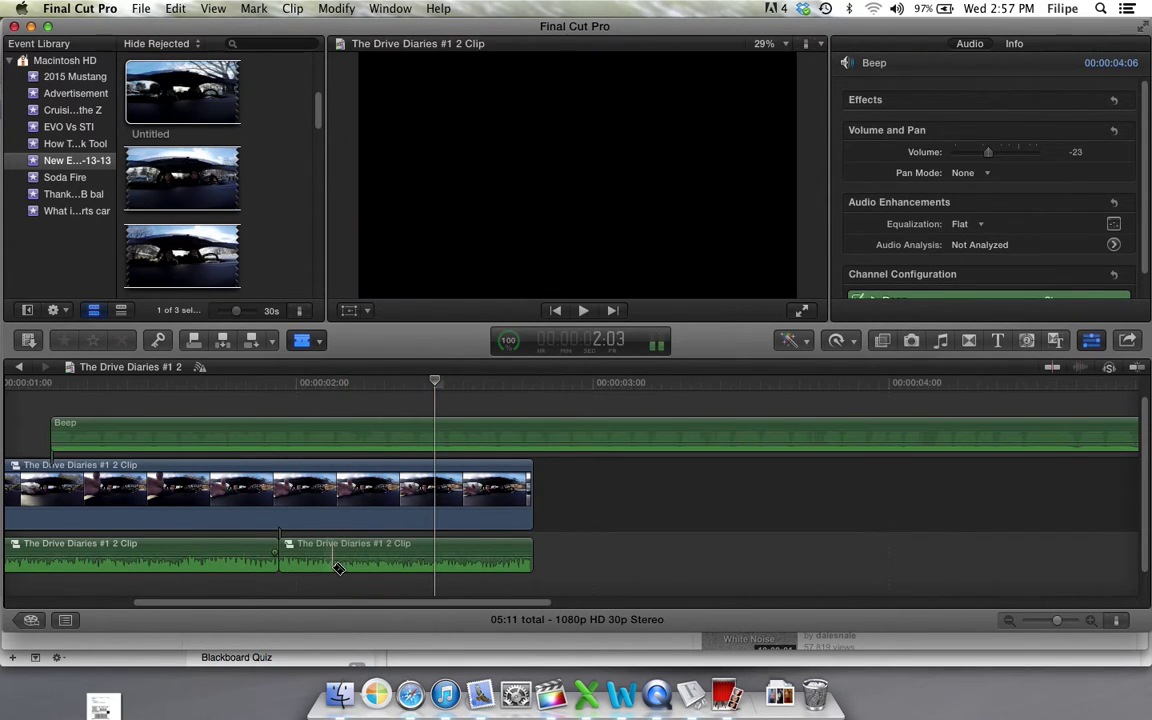
key(space)
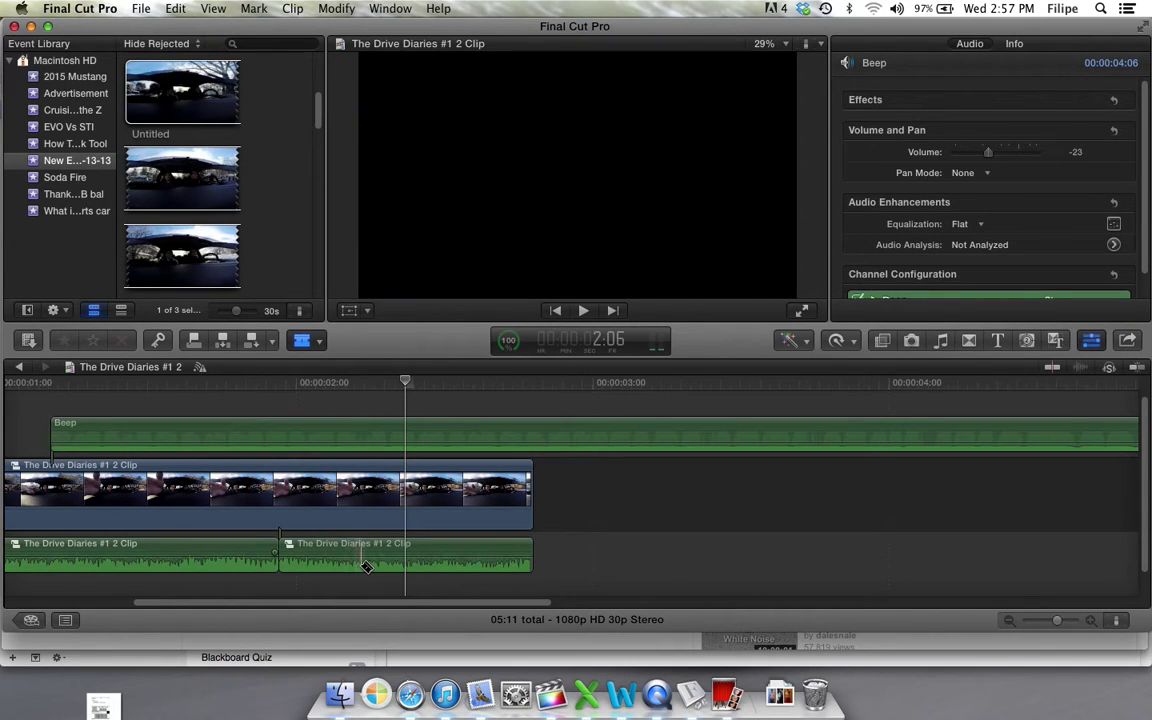
key(space)
key(space)
key(Right)
key(Right)
key(Right)
key(Right)
key(Right)
key(Right)
key(Right)
key(Right)
click(378, 566)
Disable the short middle segment of the detached audio between the two cuts.
key(a)
click(352, 574)
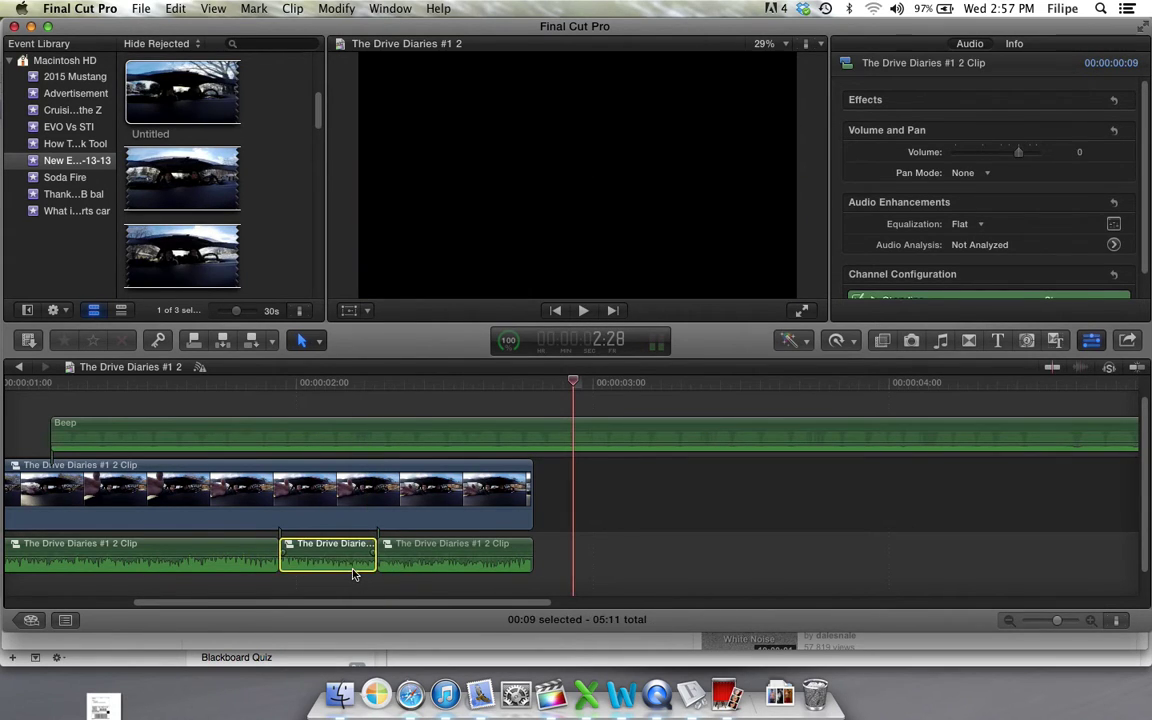
right_click(355, 576)
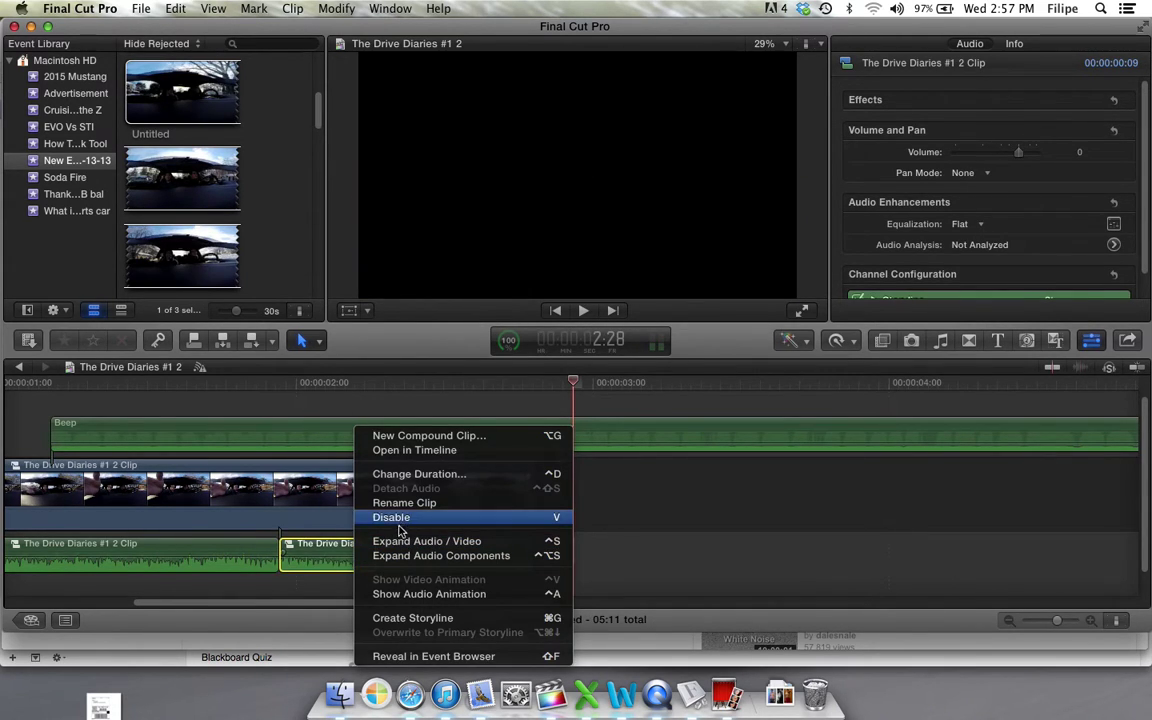
click(399, 526)
Trim both ends of the Beep clip to about 11 frames so that it covers the disabled audio segment.
click(200, 438)
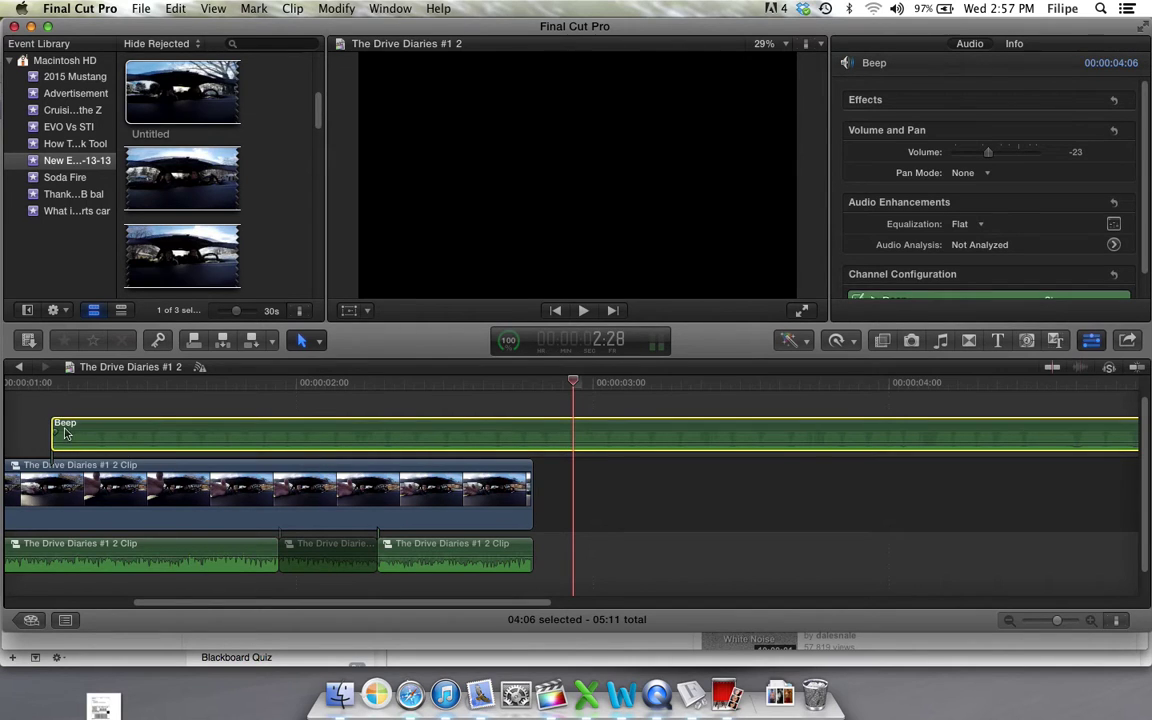
drag(54, 432, 283, 555)
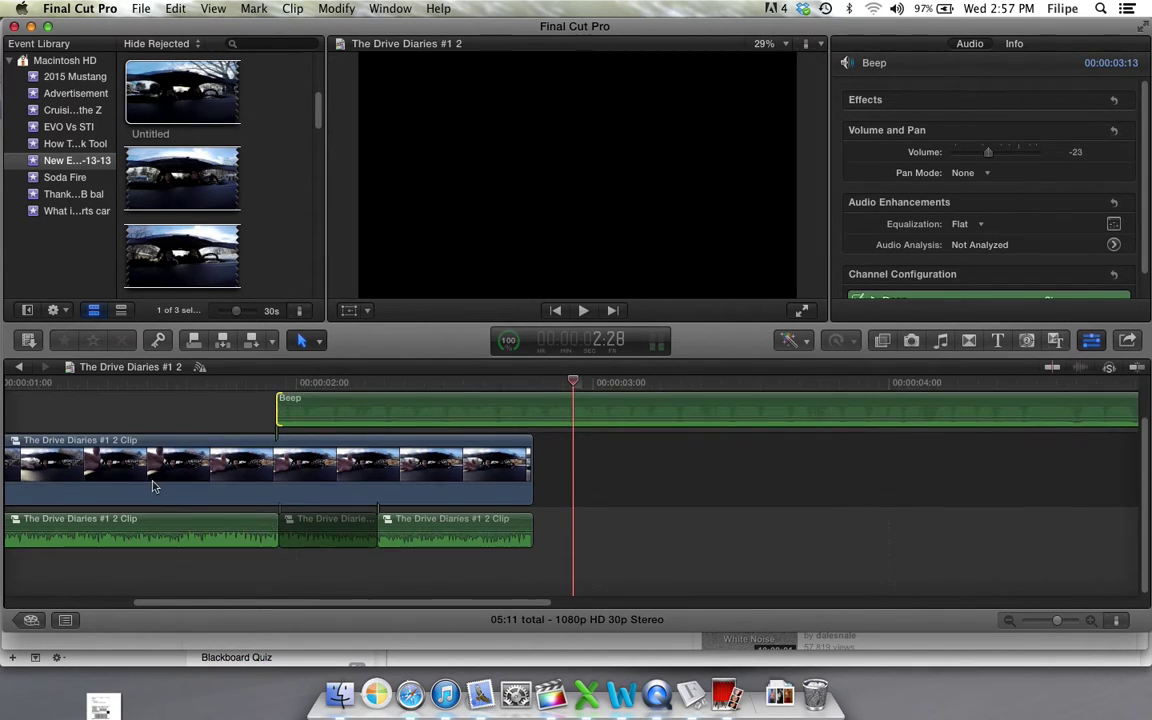
key(super+minus)
key(super+minus)
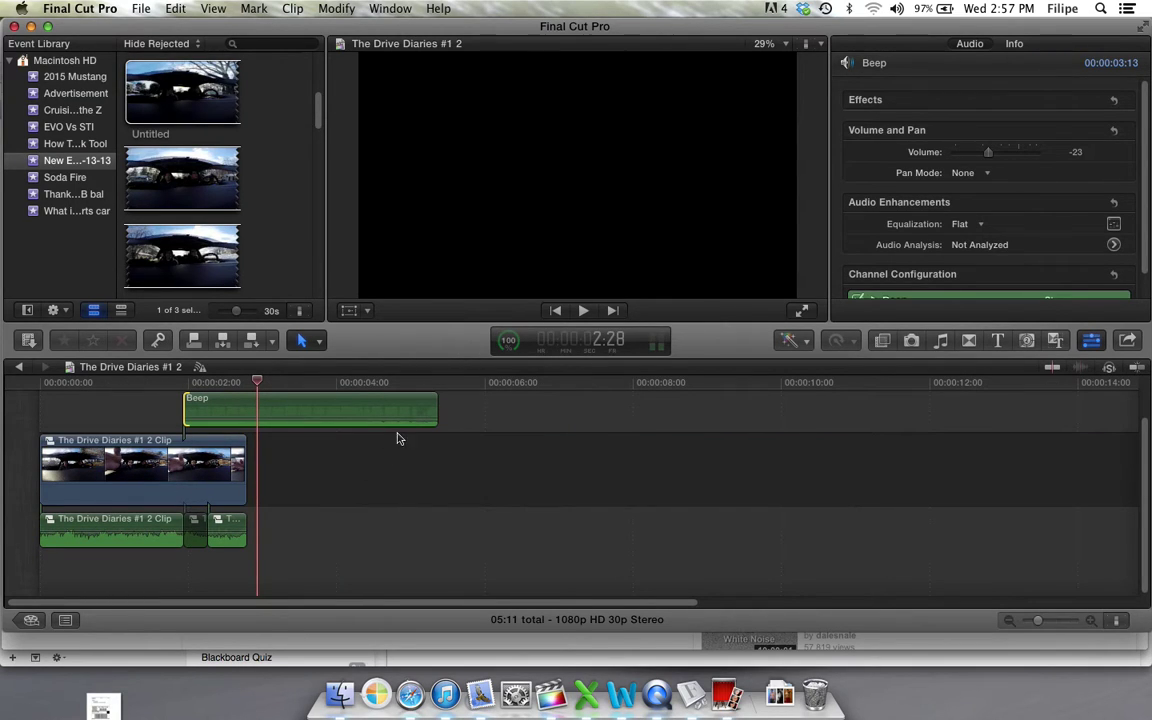
drag(436, 410, 210, 517)
Play the timeline from shortly before the trimmed Beep clip to check the censored section.
click(146, 422)
key(space)
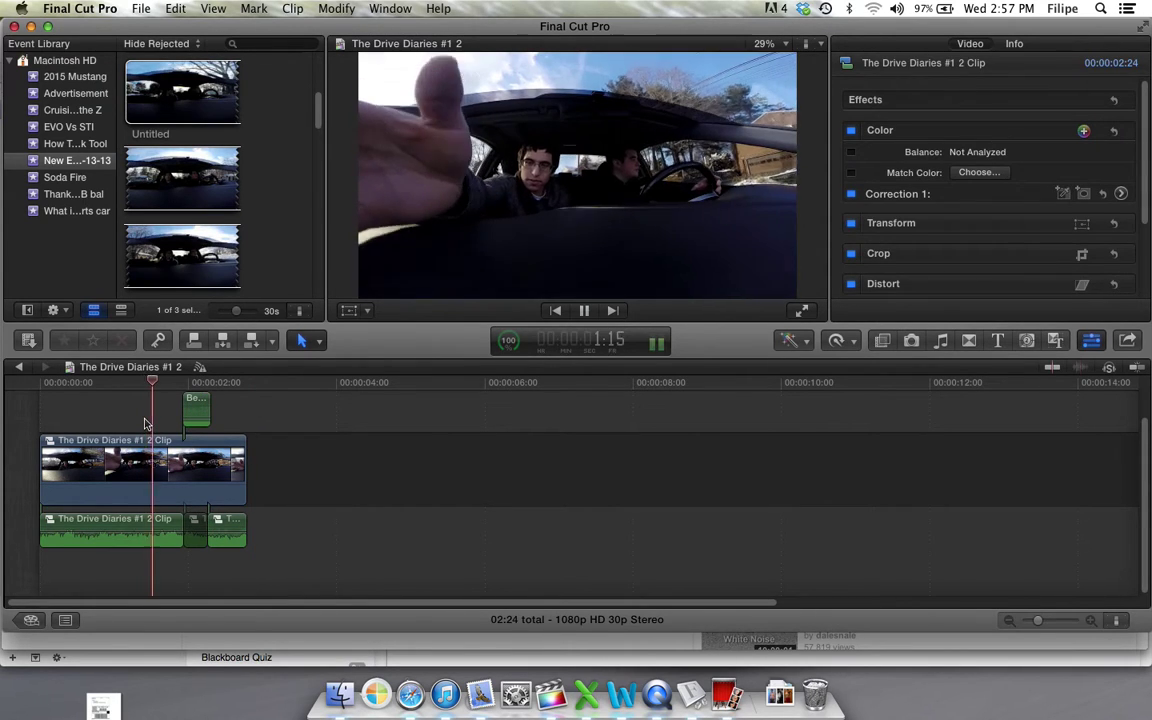
key(Home)
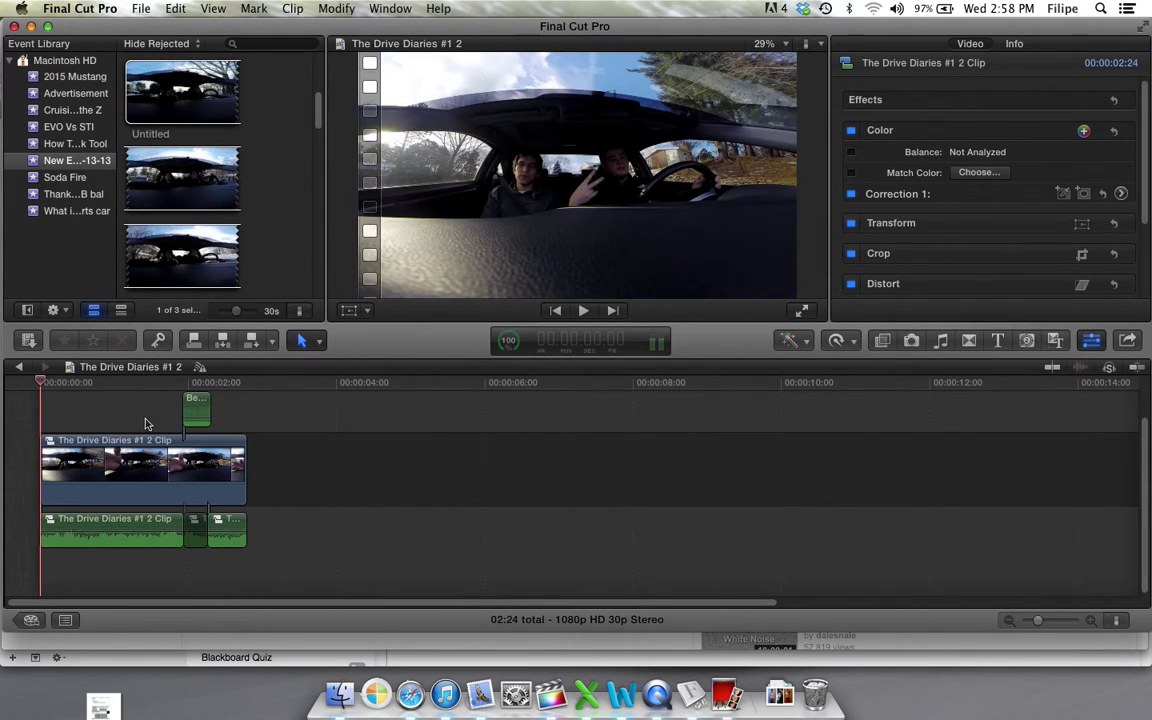
Shorten the end of the Beep clip to line up with the end of the disabled audio segment.
key(super+equal)
key(super+equal)
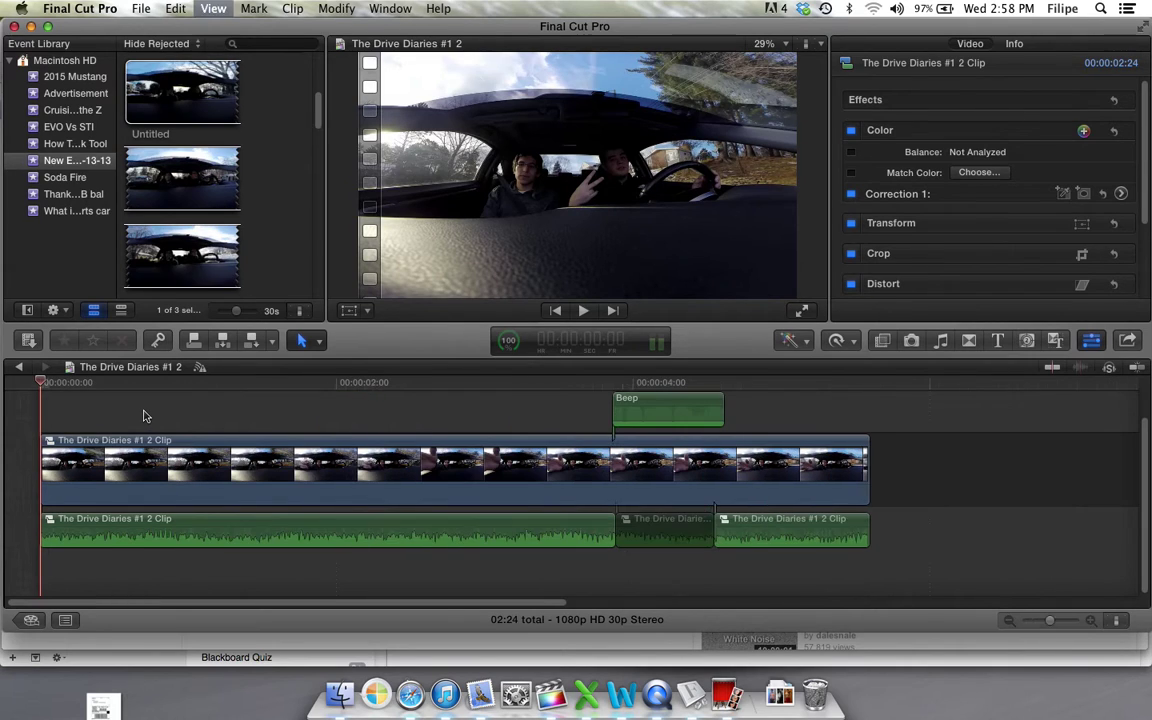
key(super+equal)
click(716, 409)
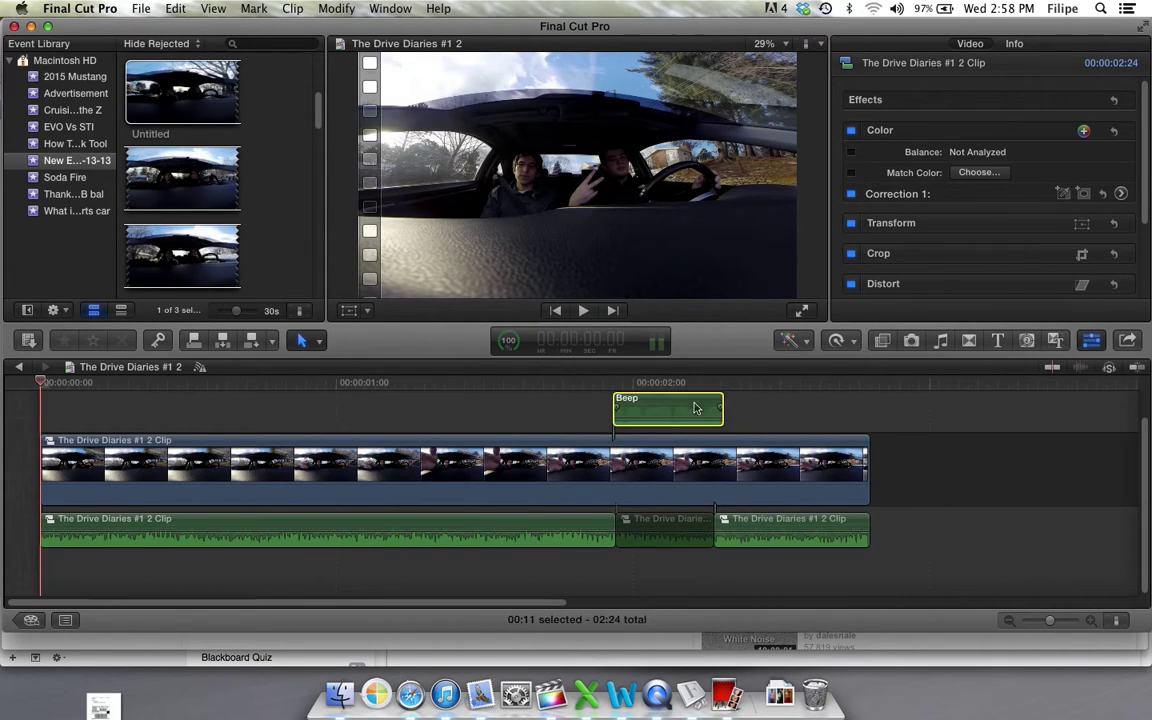
drag(727, 415, 713, 502)
Play the timeline from 00:00:01:12 through the Beep clip to hear the finished censoring.
click(572, 410)
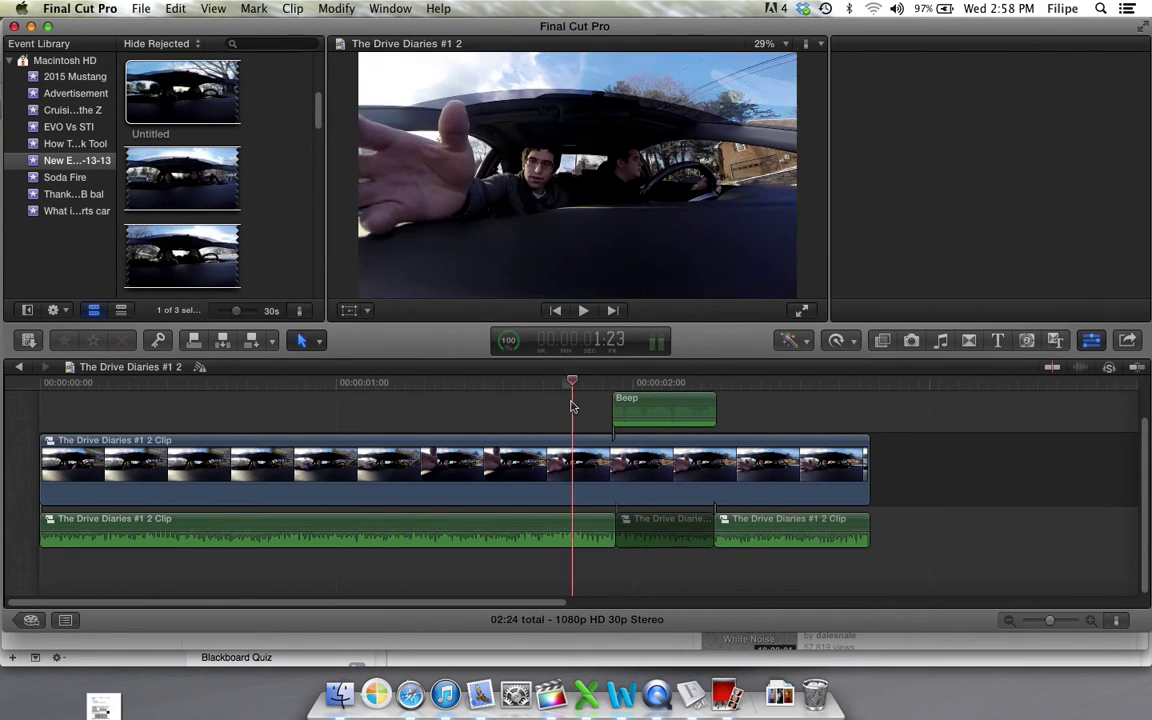
click(459, 390)
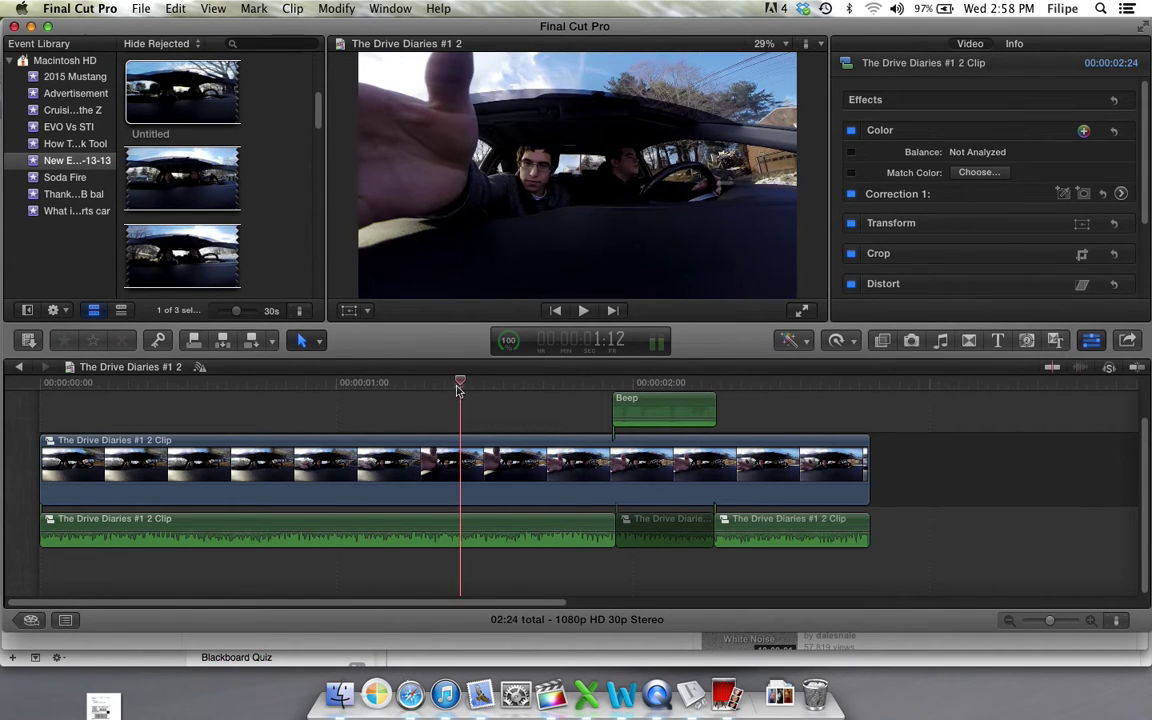
key(space)
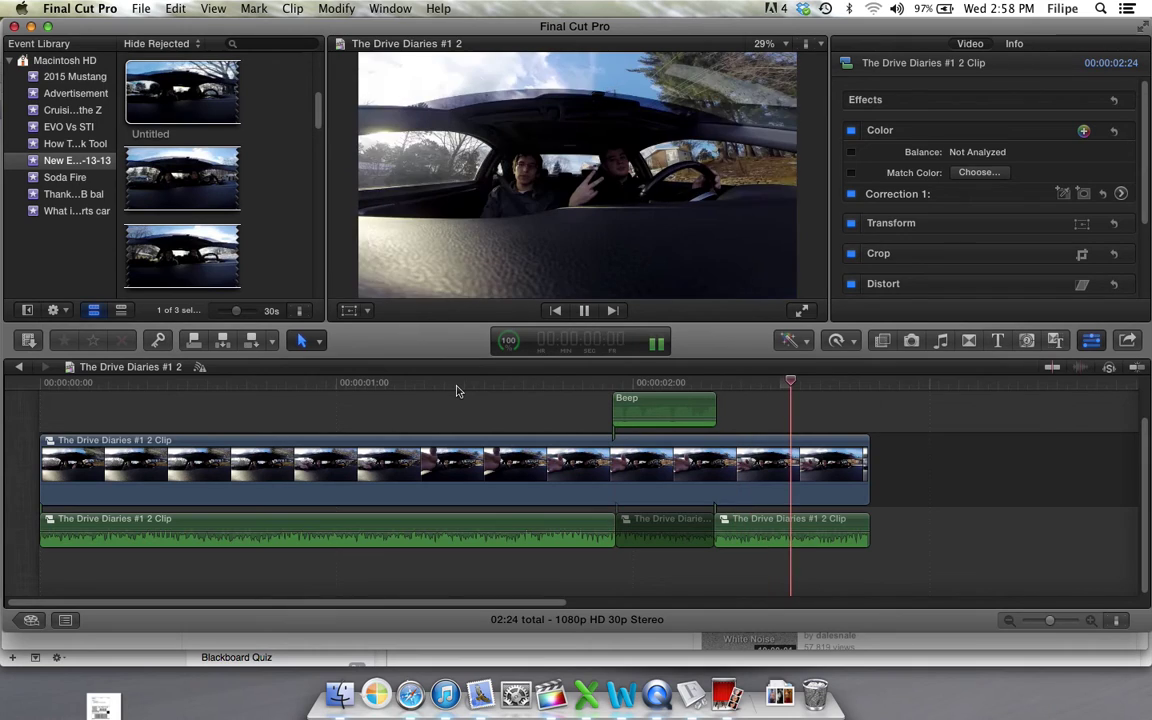
key(space)
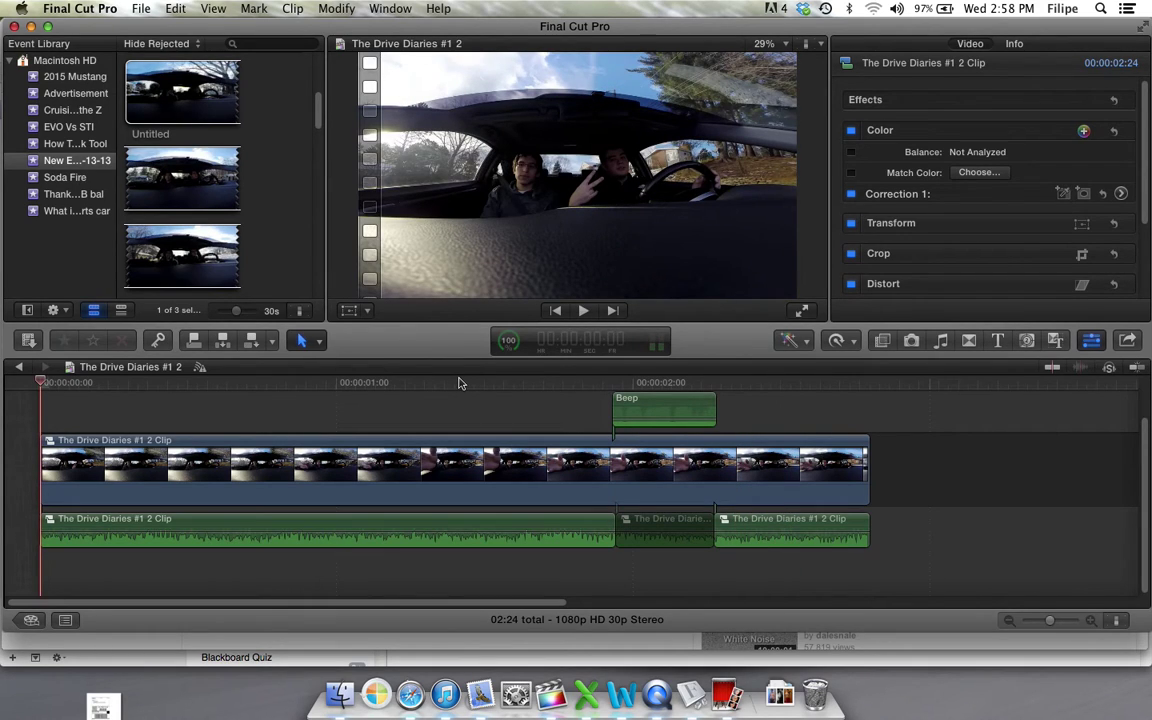